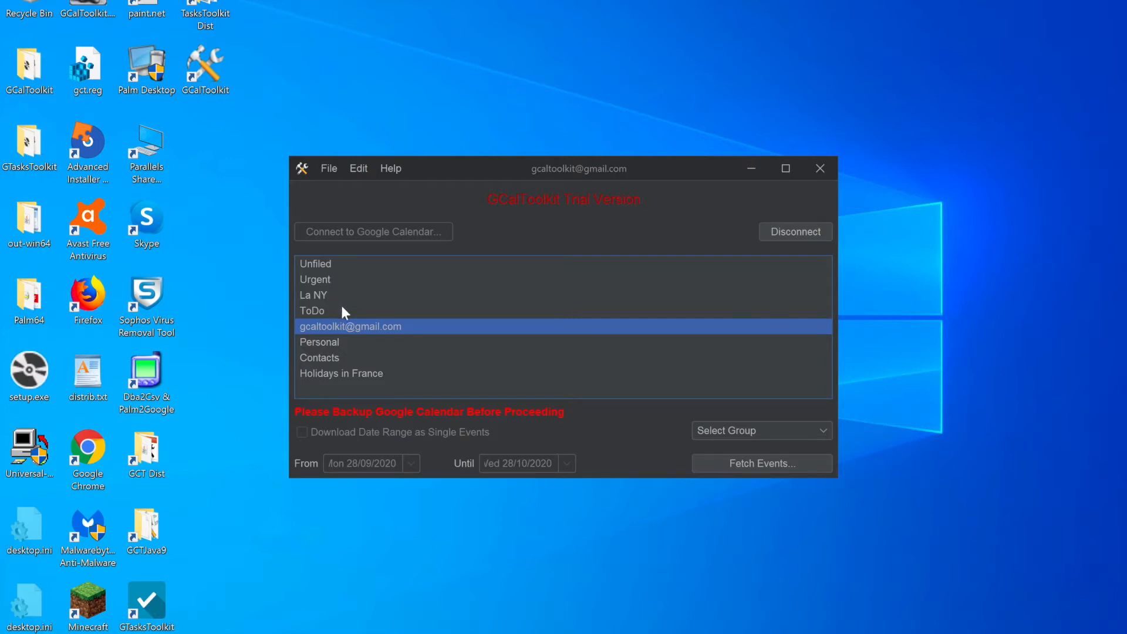
Add the Personal and Contacts calendars to the selection and save the three calendars as a group named "three favorites"
{"action": "left_click", "coordinate": [342, 339], "text": "ctrl"}
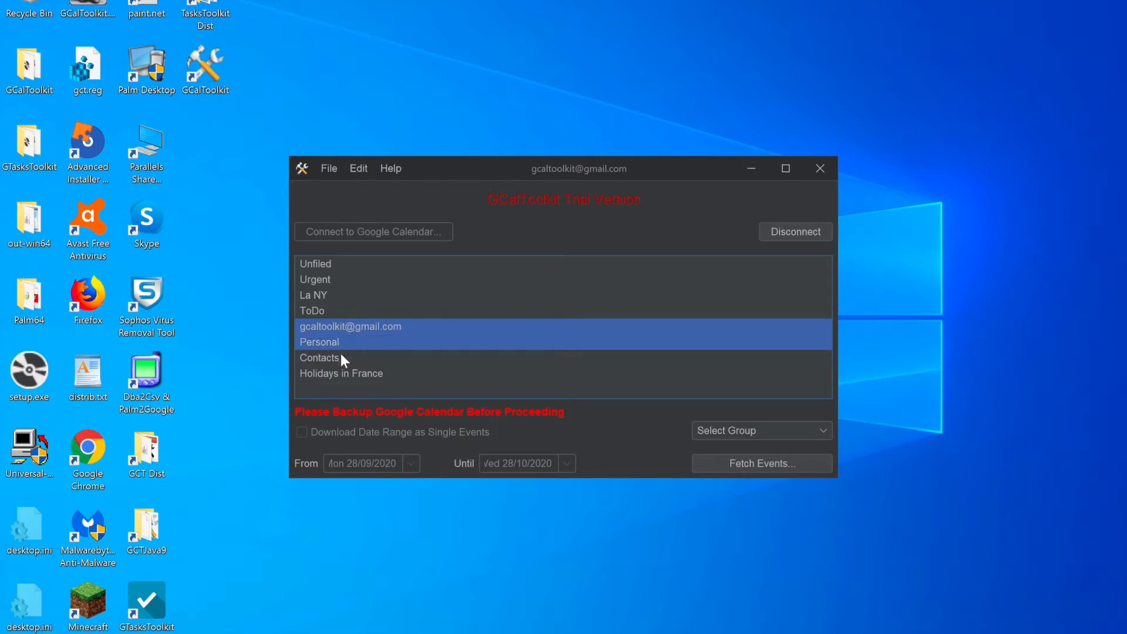
{"action": "left_click", "coordinate": [343, 357], "text": "ctrl"}
{"action": "left_click", "coordinate": [333, 167]}
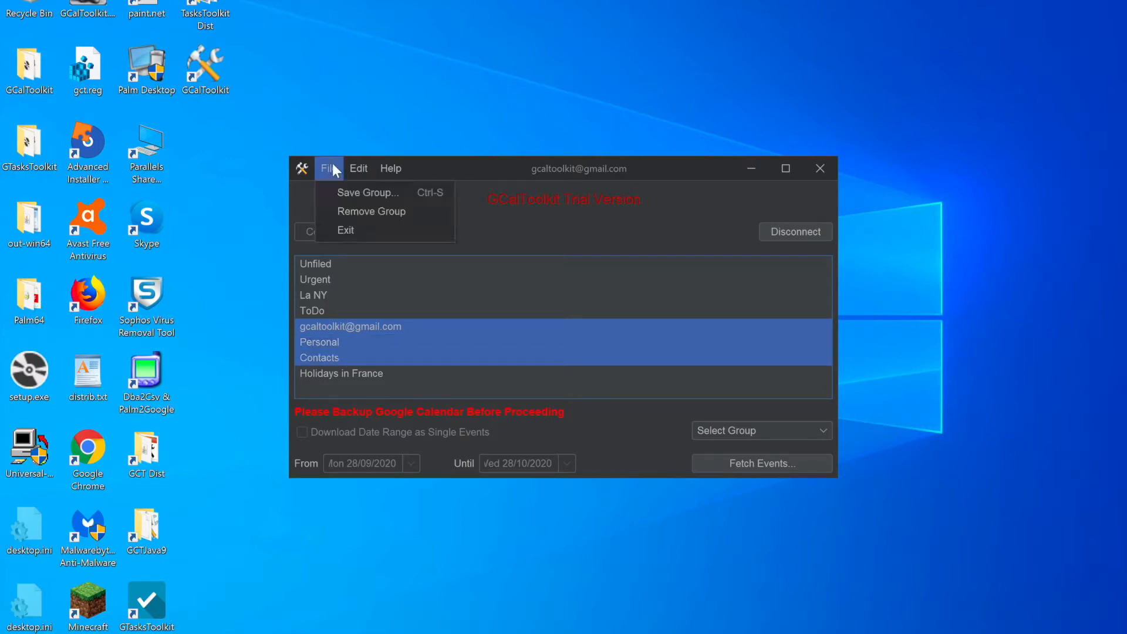
{"action": "left_click", "coordinate": [354, 193]}
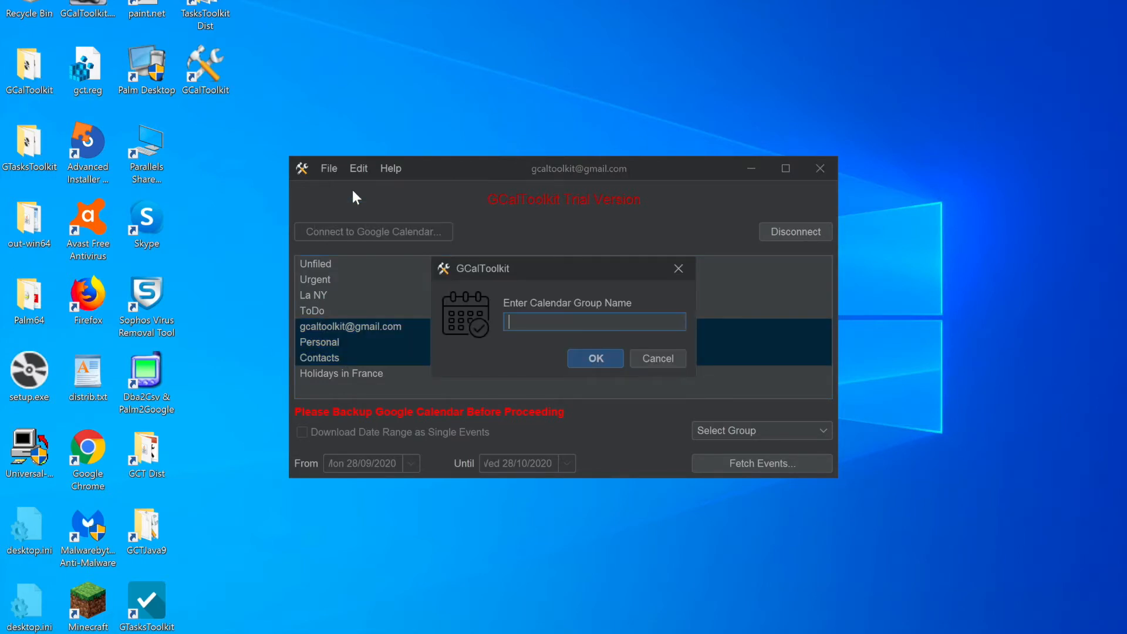
{"action": "type", "text": "three favorul"}
{"action": "key", "text": "BackSpace"}
{"action": "type", "text": "ites"}
{"action": "left_click", "coordinate": [593, 359]}
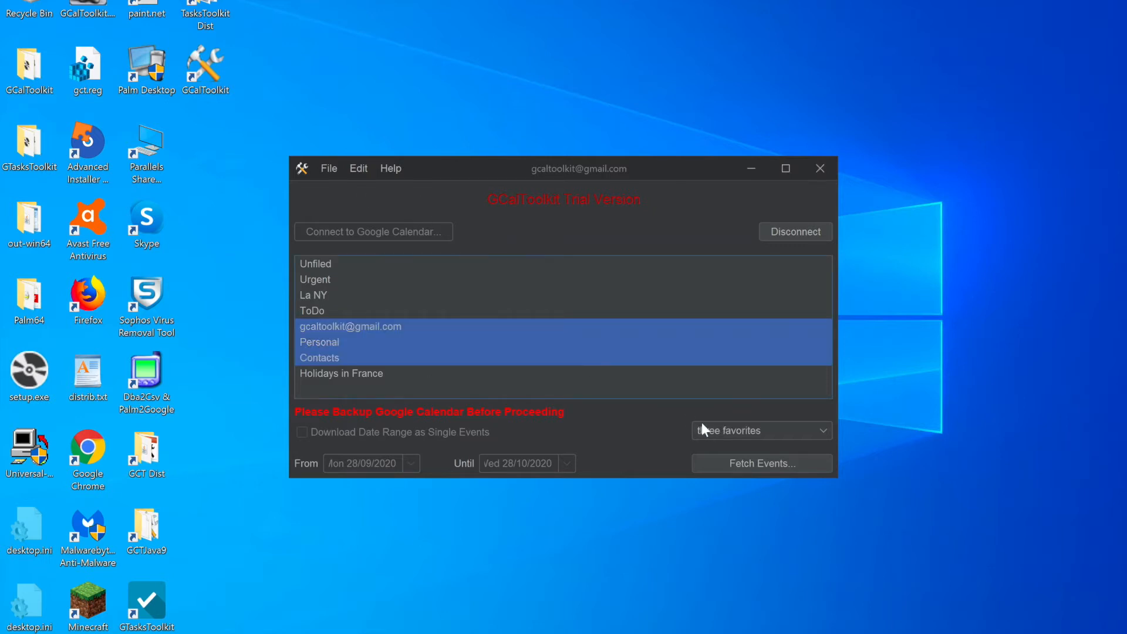
Try out the saved group by selecting only the ToDo calendar and recalling the group "three favorites"
{"action": "left_click", "coordinate": [715, 431]}
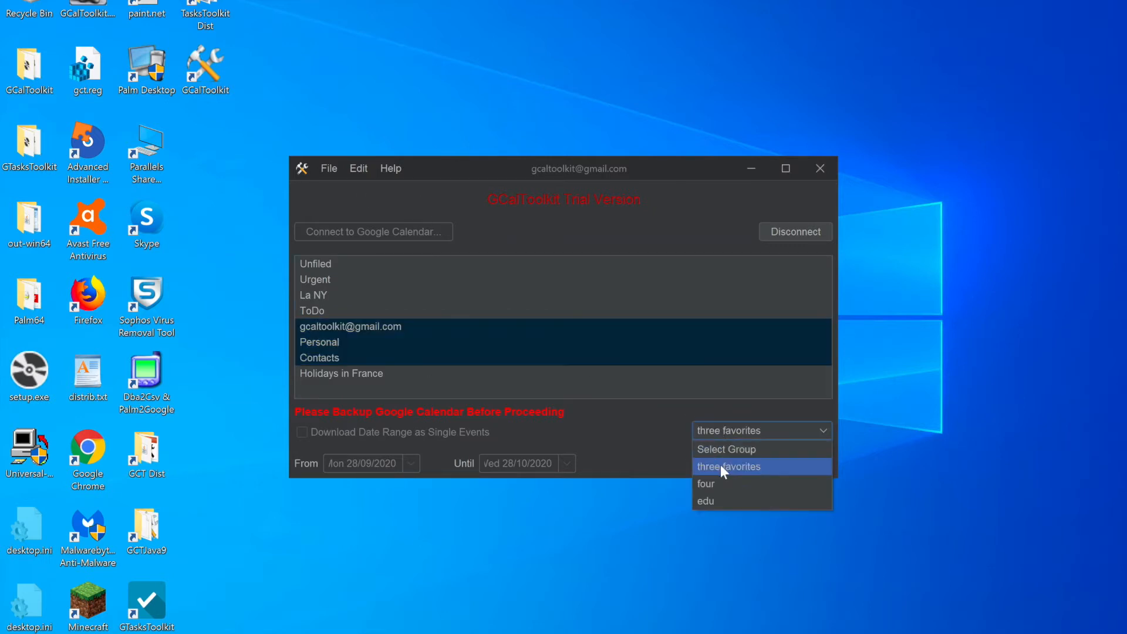
{"action": "left_click", "coordinate": [698, 464]}
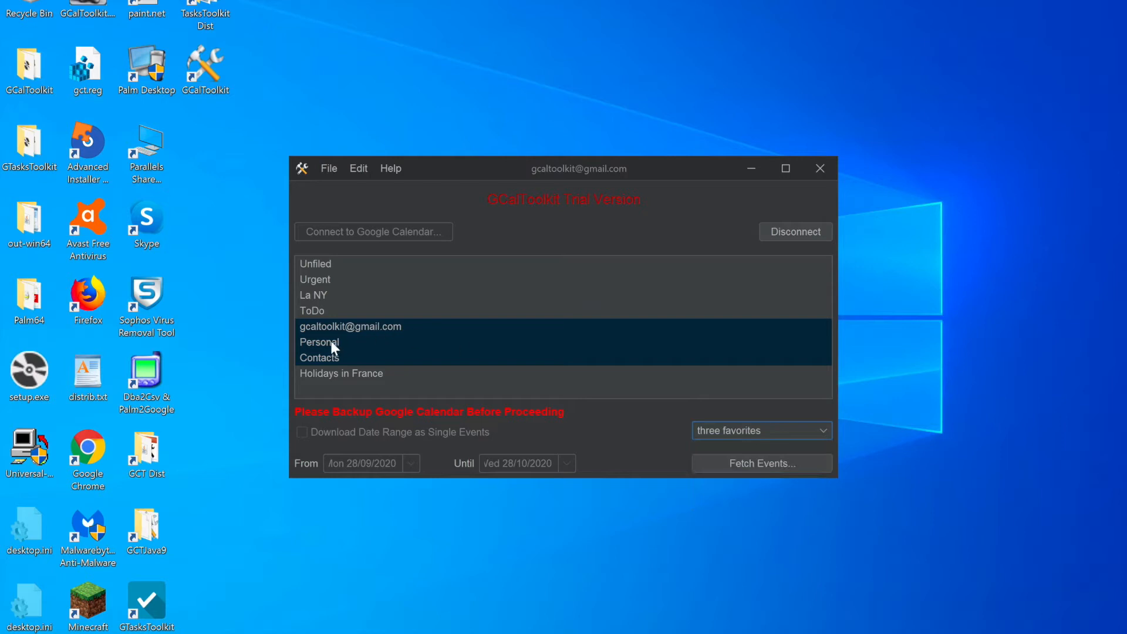
{"action": "left_click", "coordinate": [324, 310]}
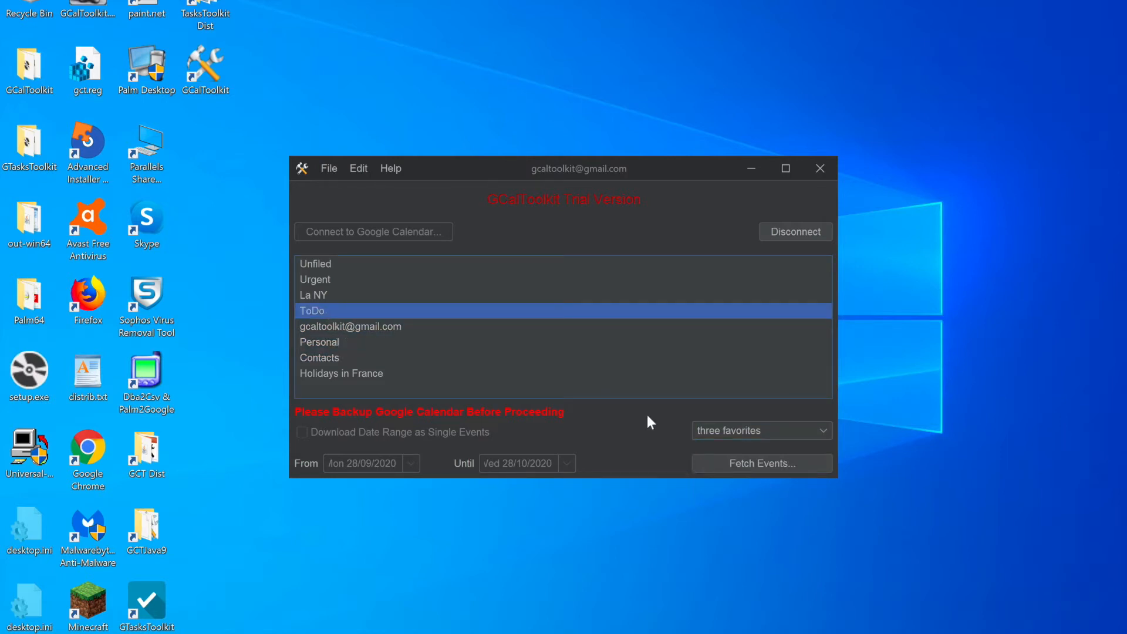
{"action": "left_click", "coordinate": [725, 432]}
{"action": "left_click", "coordinate": [719, 463]}
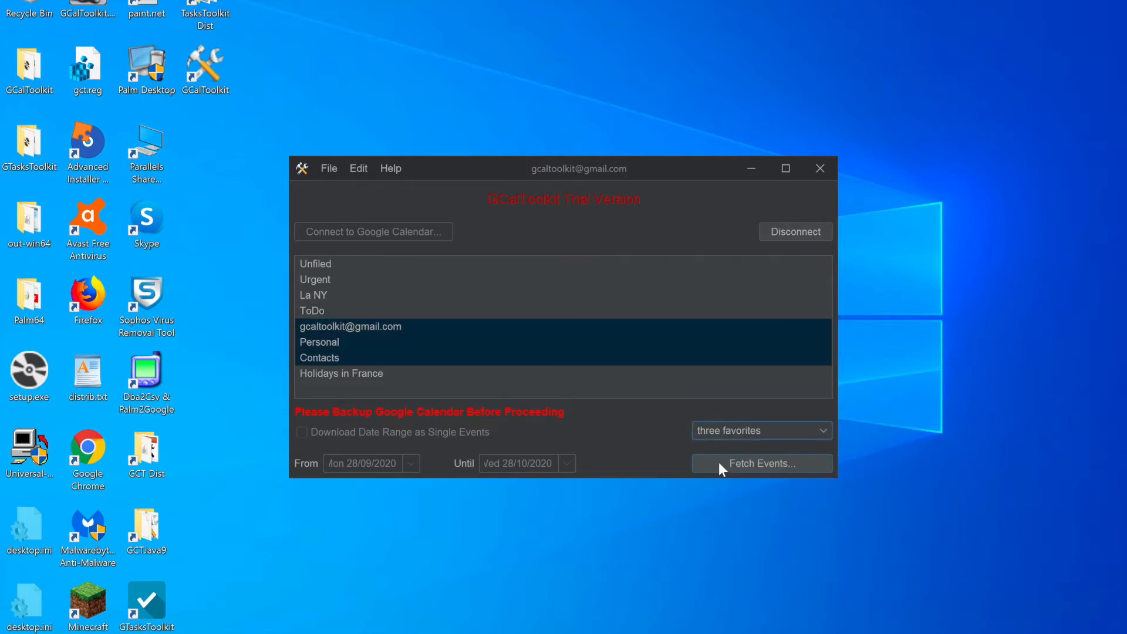
Fetch the events of only the account's main calendar, leaving the registration details blank to use the free trial
{"action": "left_click", "coordinate": [324, 311]}
{"action": "left_click", "coordinate": [330, 324]}
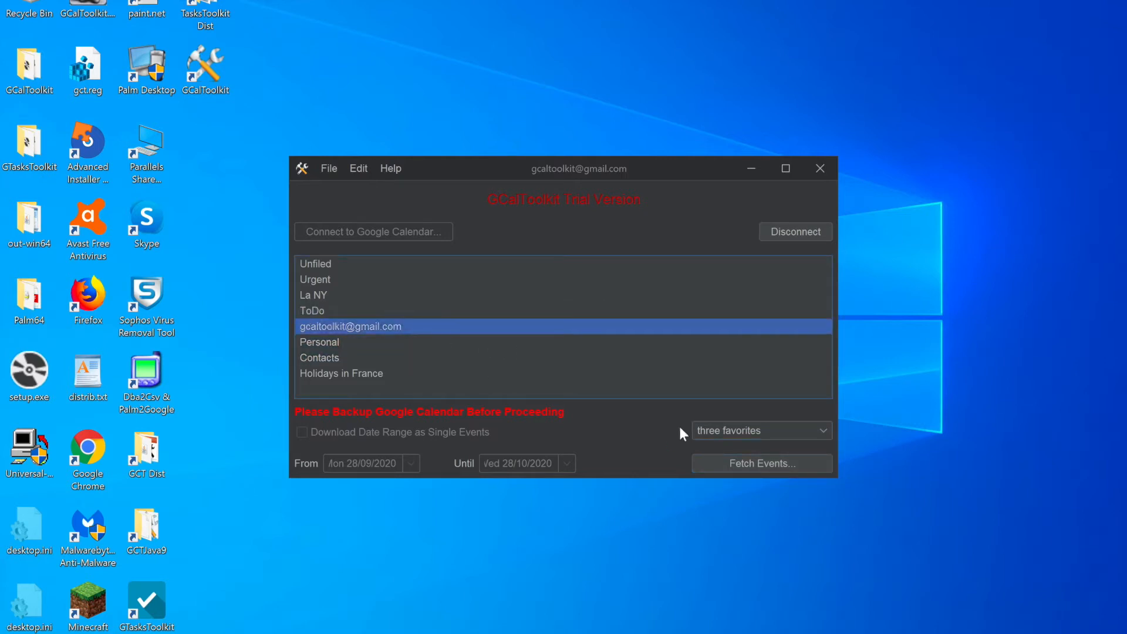
{"action": "left_click", "coordinate": [737, 464]}
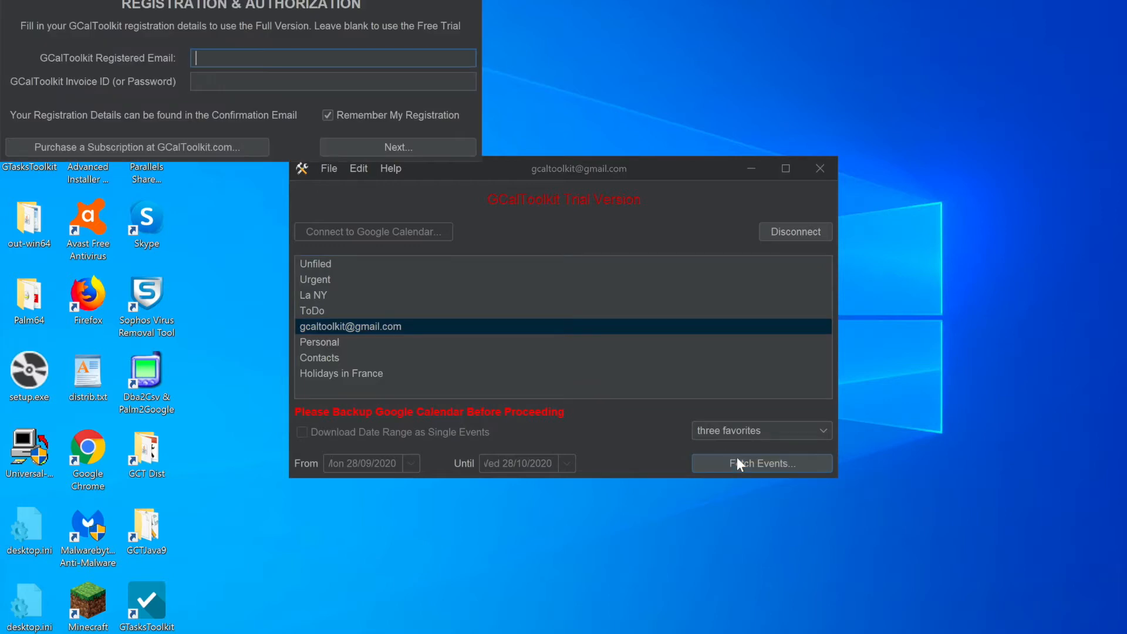
{"action": "left_click", "coordinate": [369, 144]}
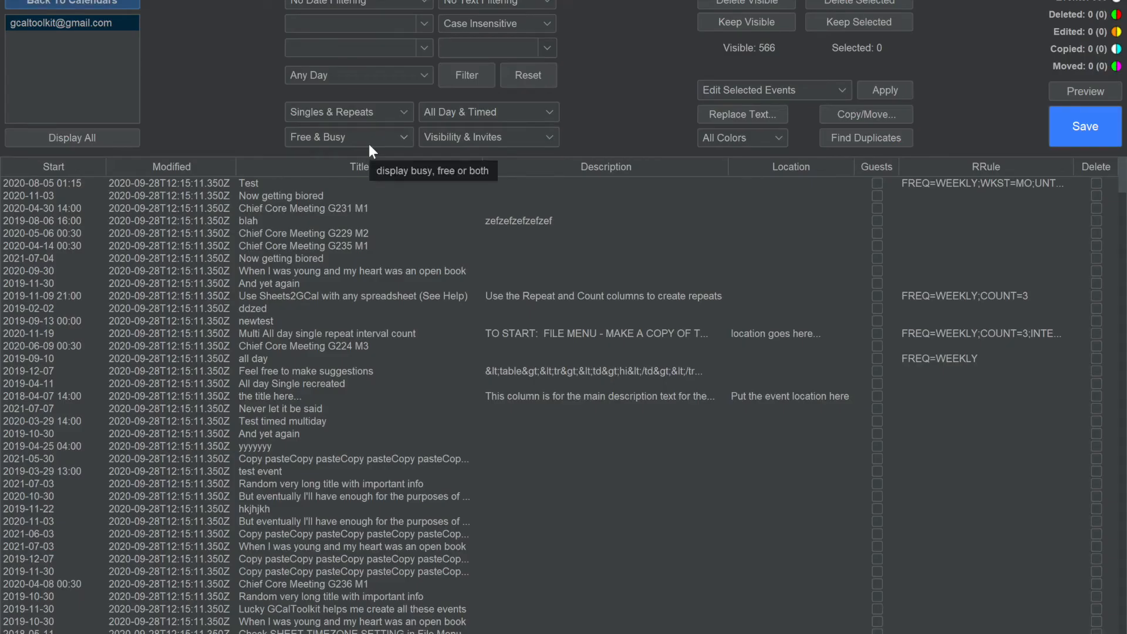
Try sorting the event list by different columns, including Title, Description and RRule, ending with Start in ascending order
{"action": "left_click", "coordinate": [74, 166]}
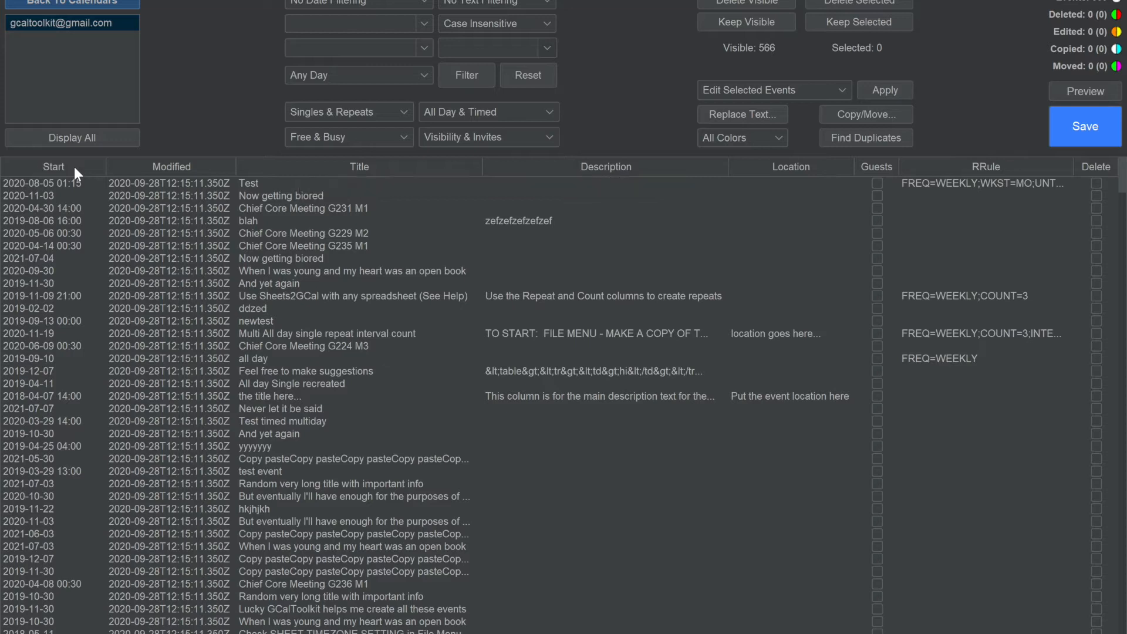
{"action": "left_click", "coordinate": [175, 171]}
{"action": "left_click", "coordinate": [312, 165]}
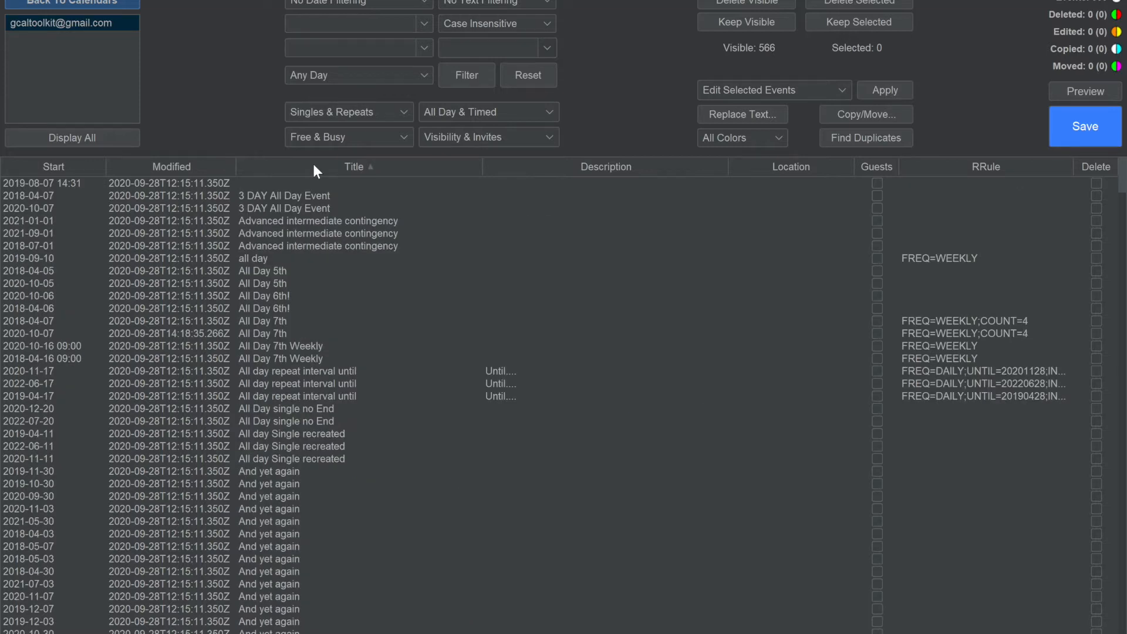
{"action": "left_click", "coordinate": [541, 164]}
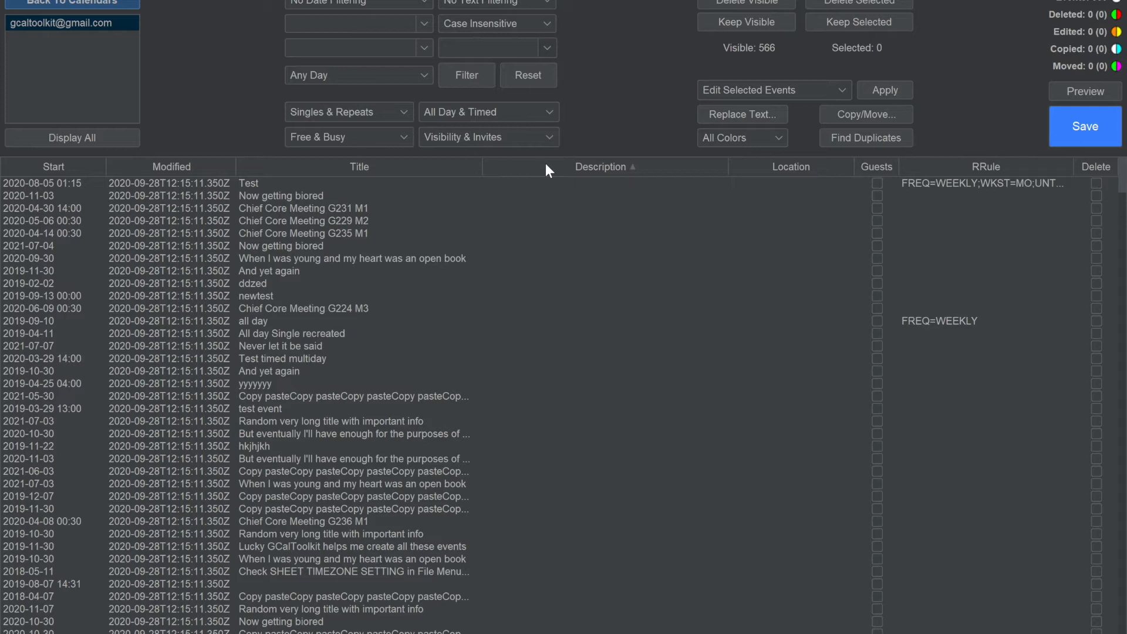
{"action": "left_click", "coordinate": [556, 166]}
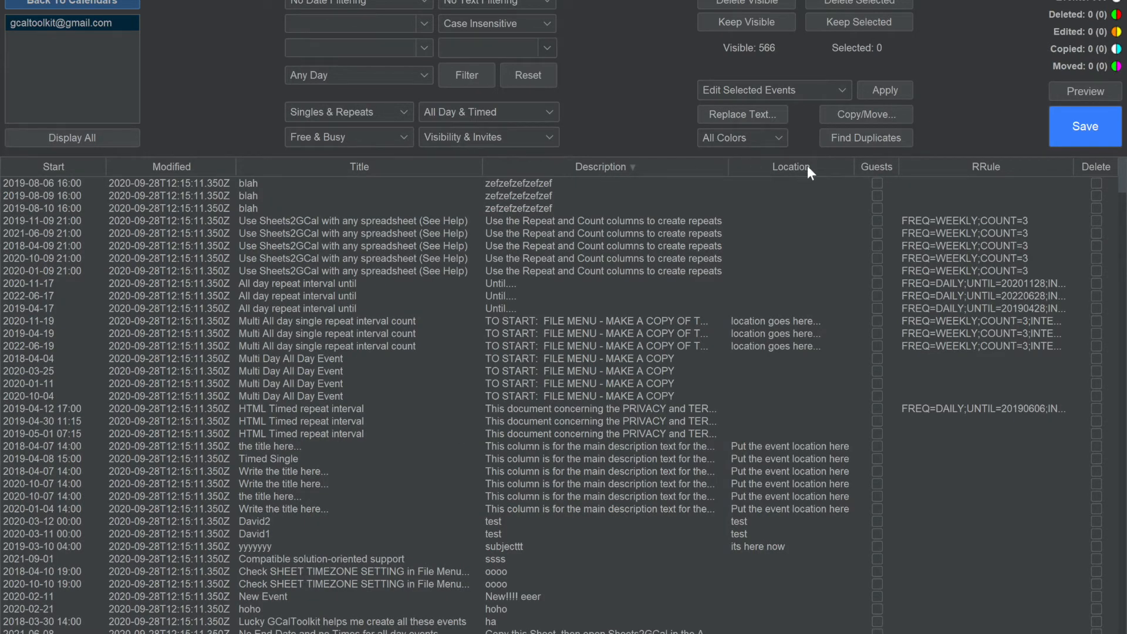
{"action": "left_click", "coordinate": [937, 169]}
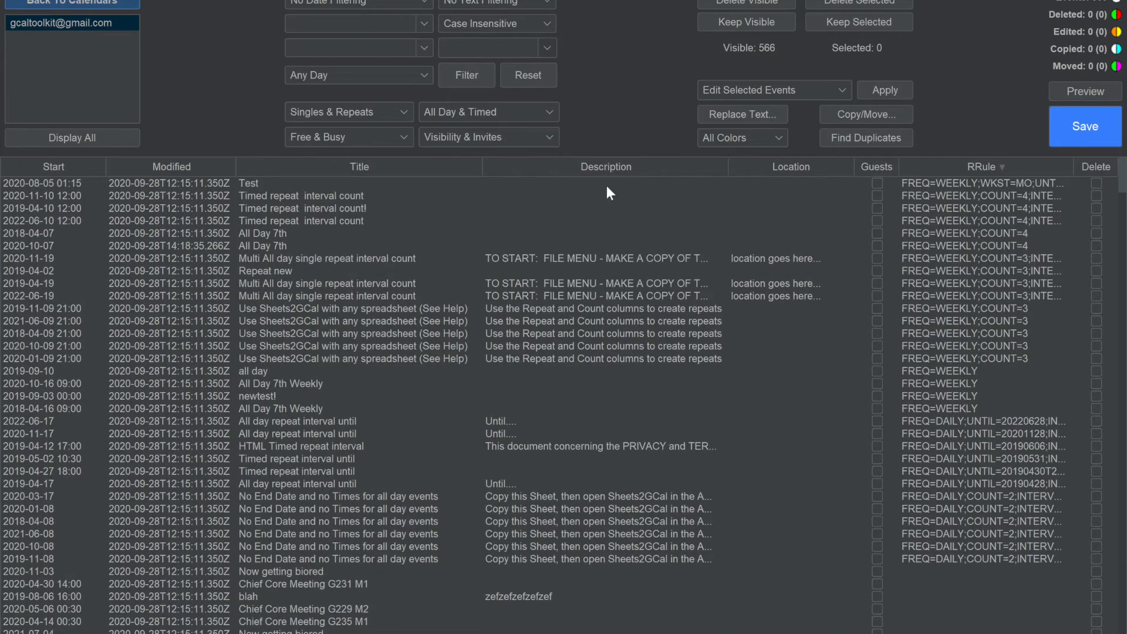
{"action": "left_click", "coordinate": [82, 165]}
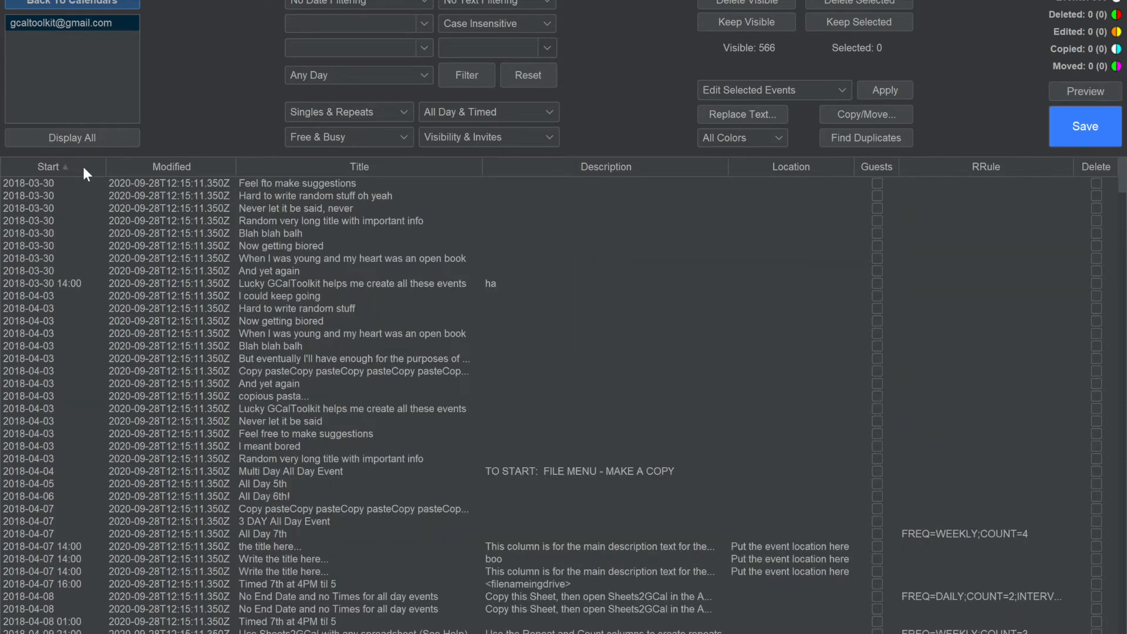
Hide the RRule column from the event table using the show/hide columns option
{"action": "left_click", "coordinate": [333, 0]}
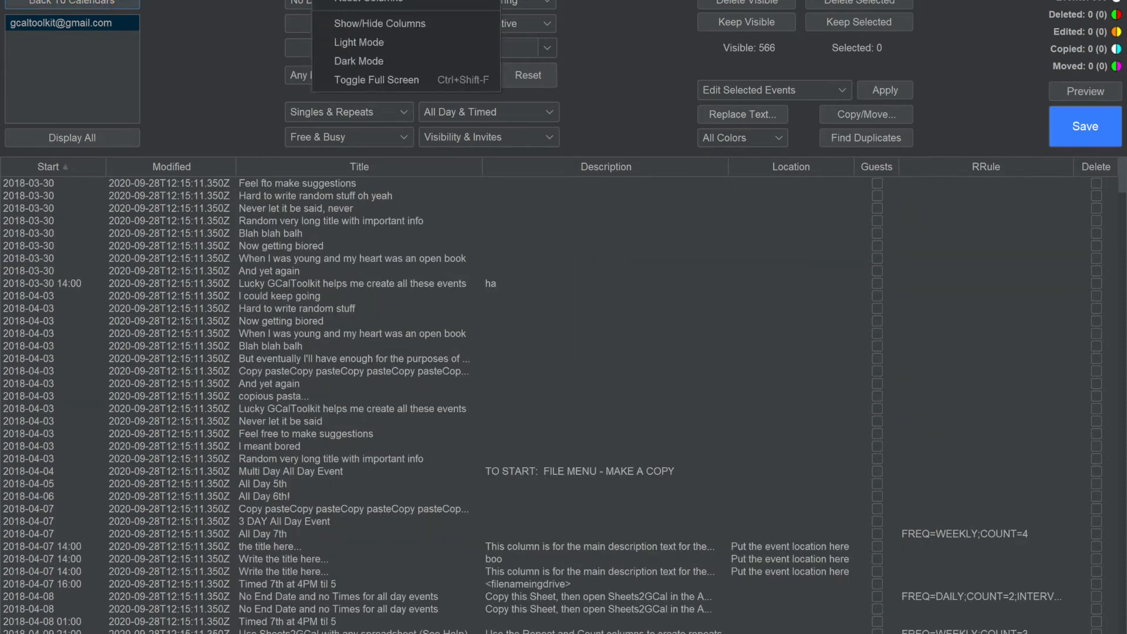
{"action": "left_click", "coordinate": [344, 17]}
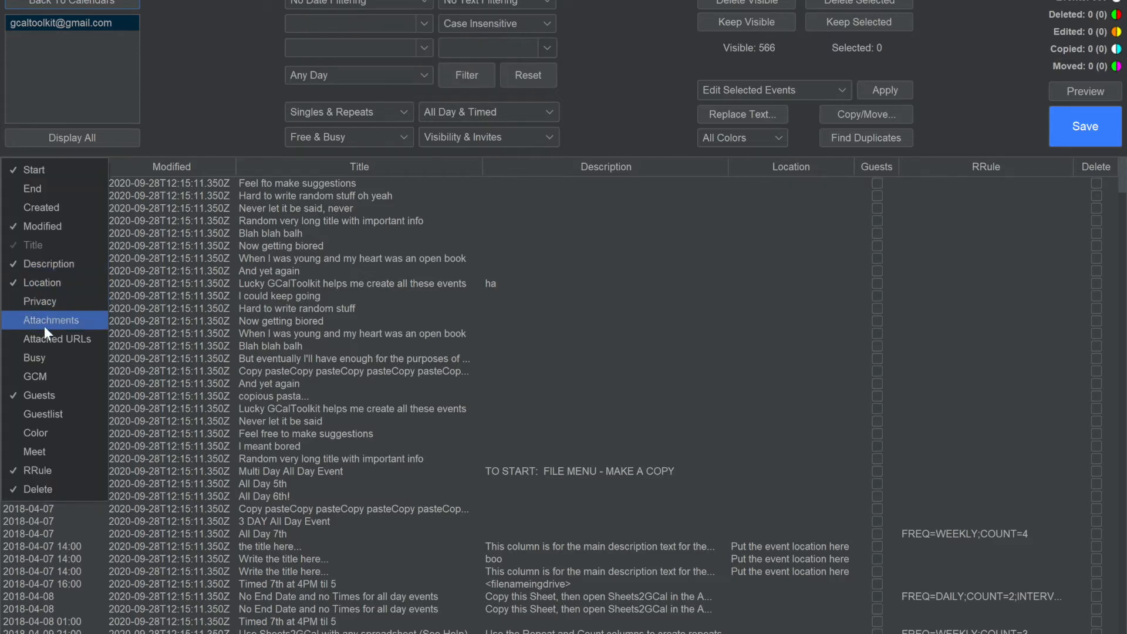
{"action": "left_click", "coordinate": [46, 467]}
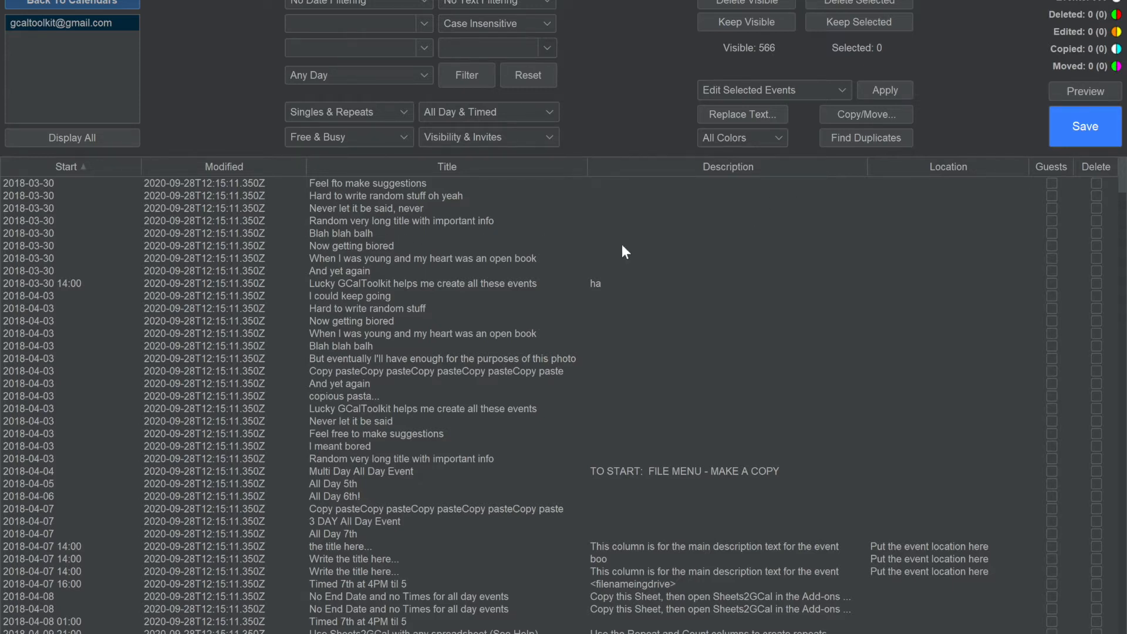
Filter the events by Start Date from Mon 28/09/2020 to Thu 15/10/2020
{"action": "scroll", "coordinate": [464, 309], "scroll_direction": "down", "scroll_amount": 2}
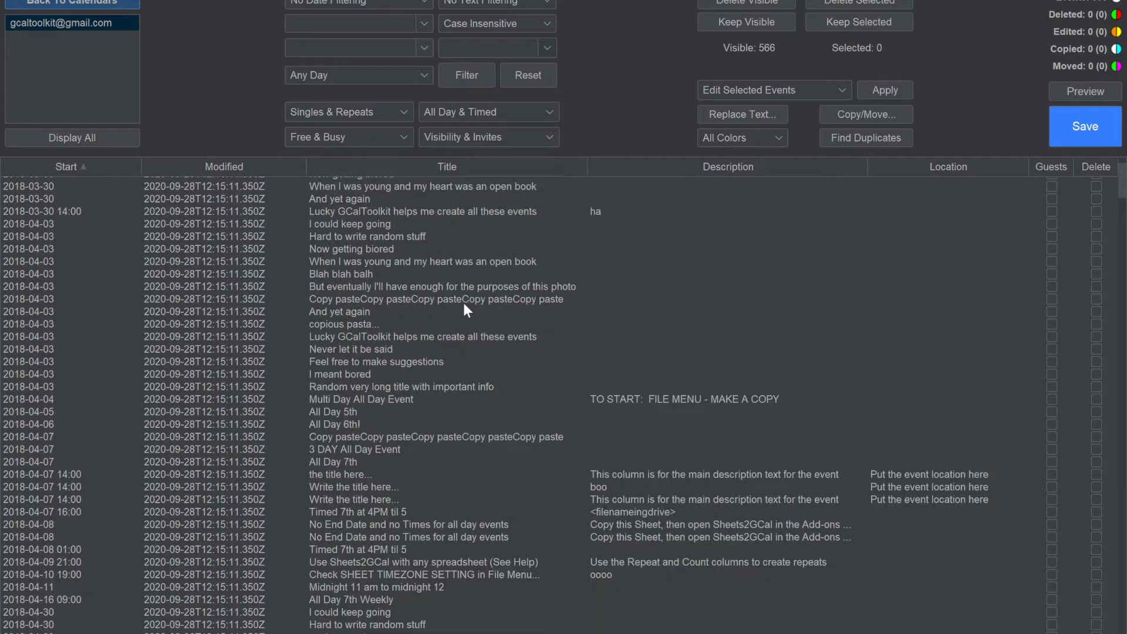
{"action": "left_click", "coordinate": [425, 6]}
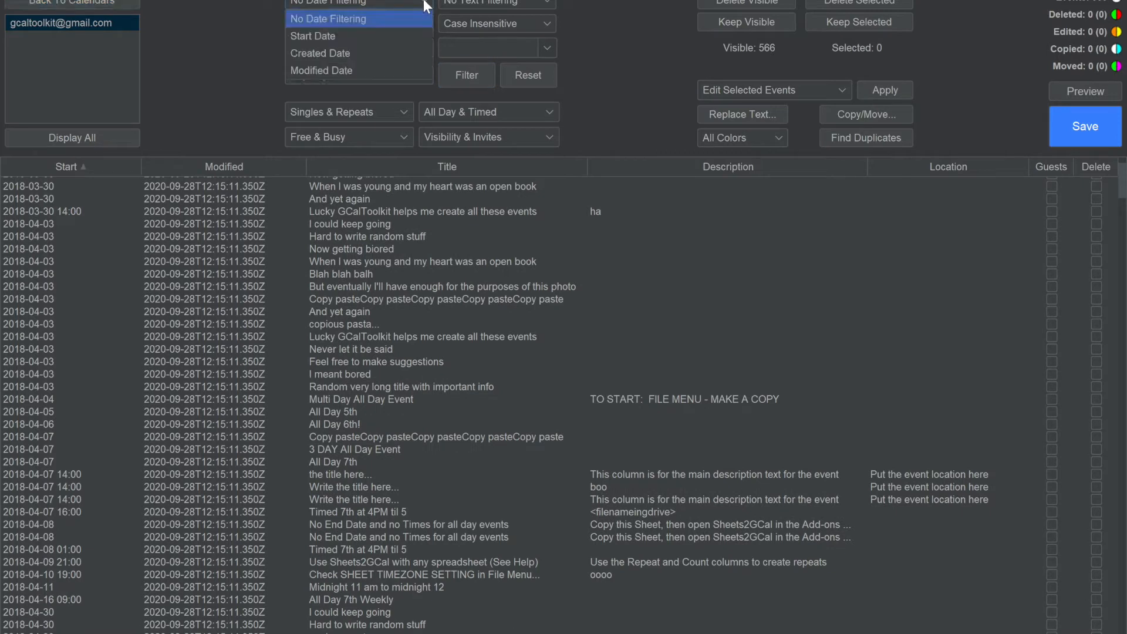
{"action": "left_click", "coordinate": [389, 30]}
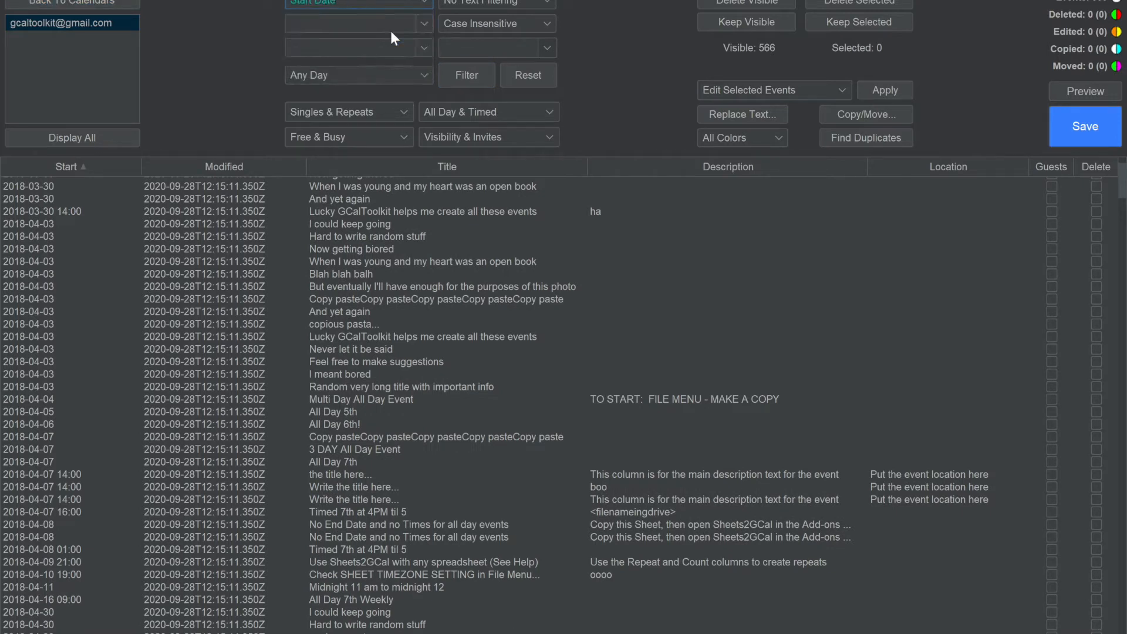
{"action": "left_click", "coordinate": [424, 25]}
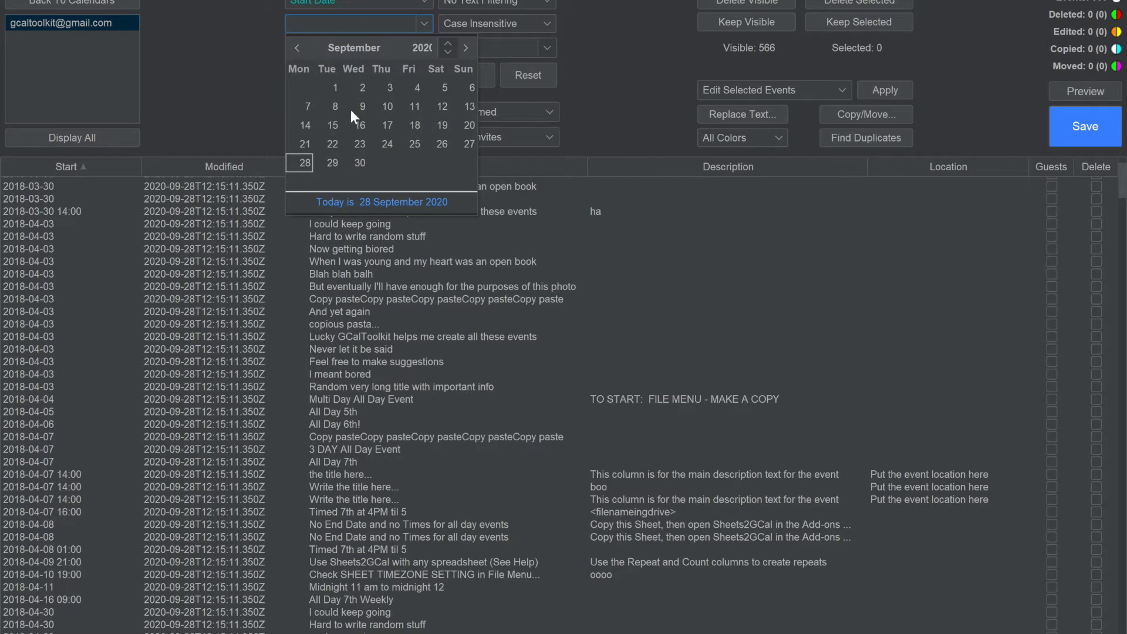
{"action": "left_click", "coordinate": [304, 162]}
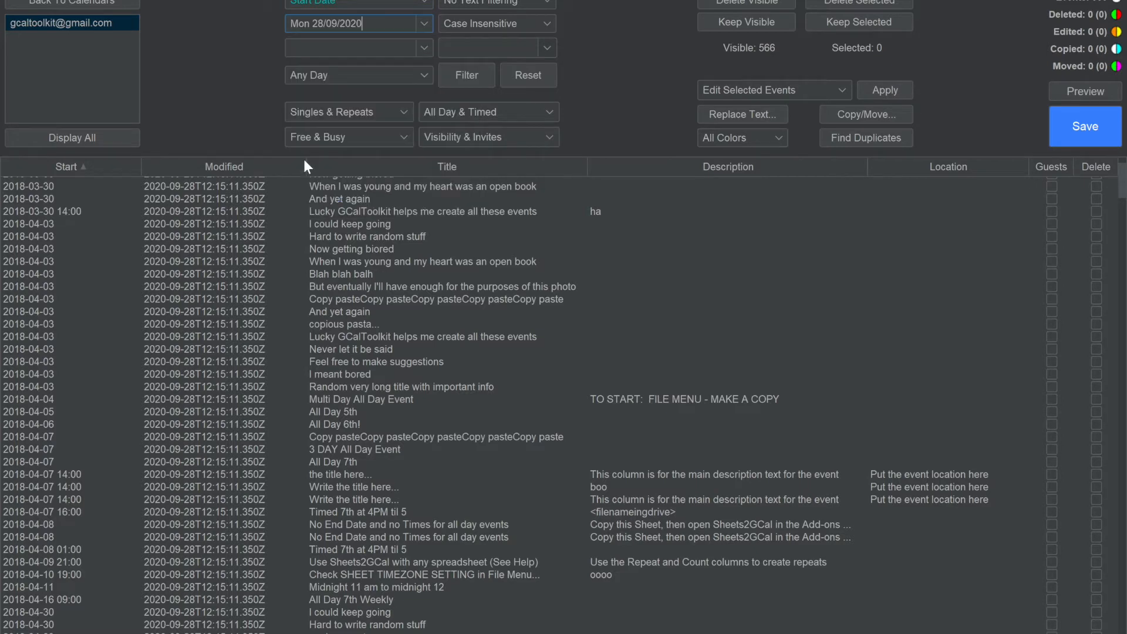
{"action": "left_click", "coordinate": [424, 47]}
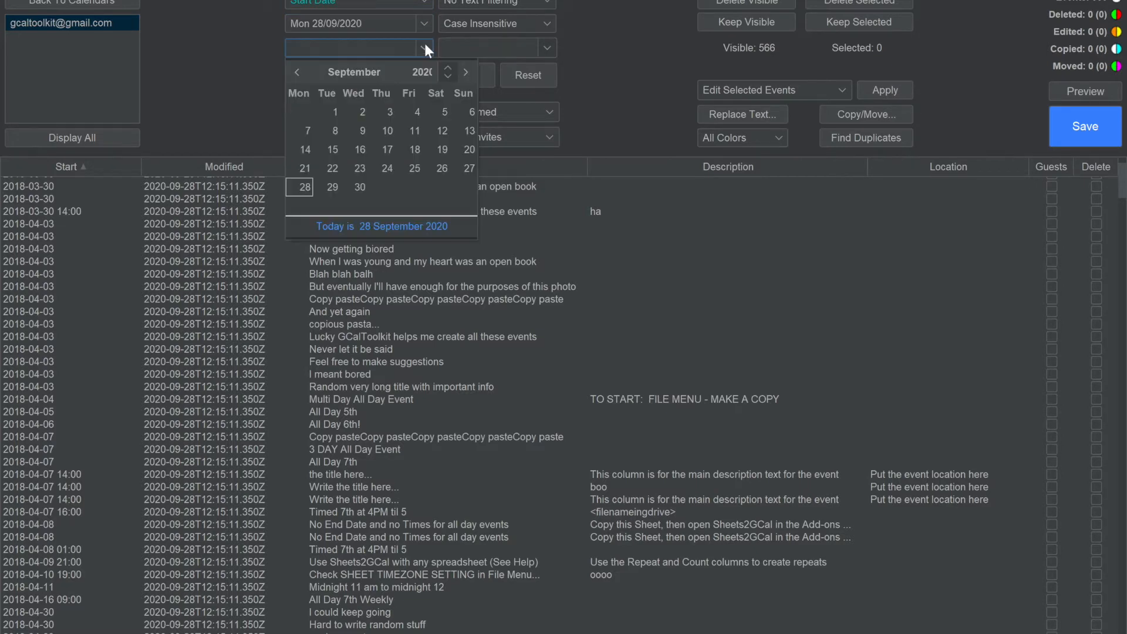
{"action": "left_click", "coordinate": [465, 72]}
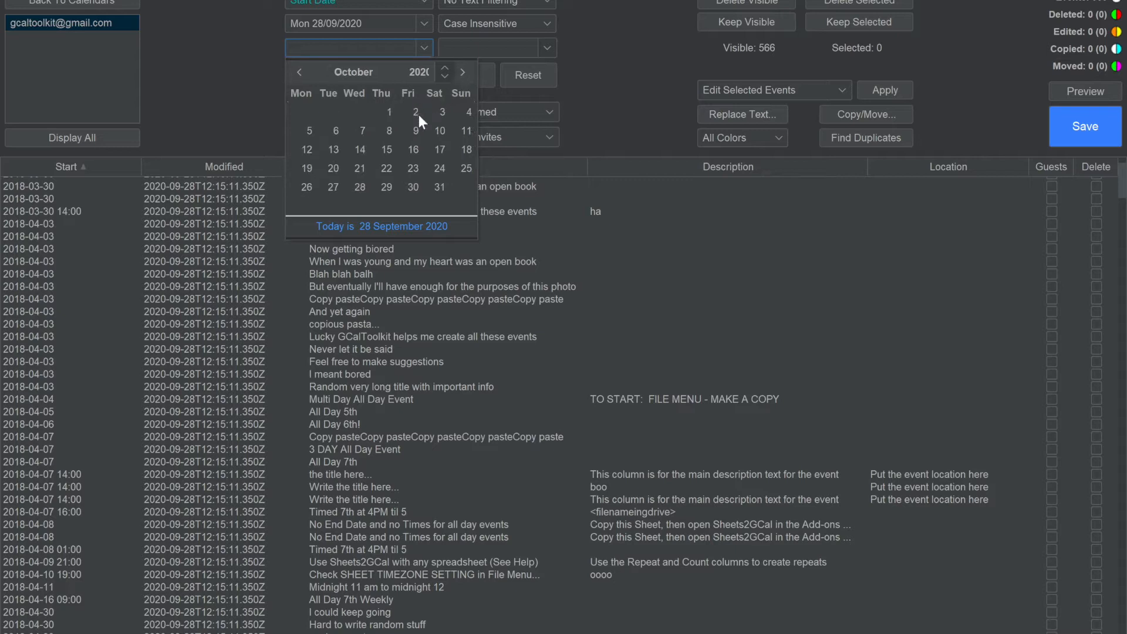
{"action": "left_click", "coordinate": [387, 151]}
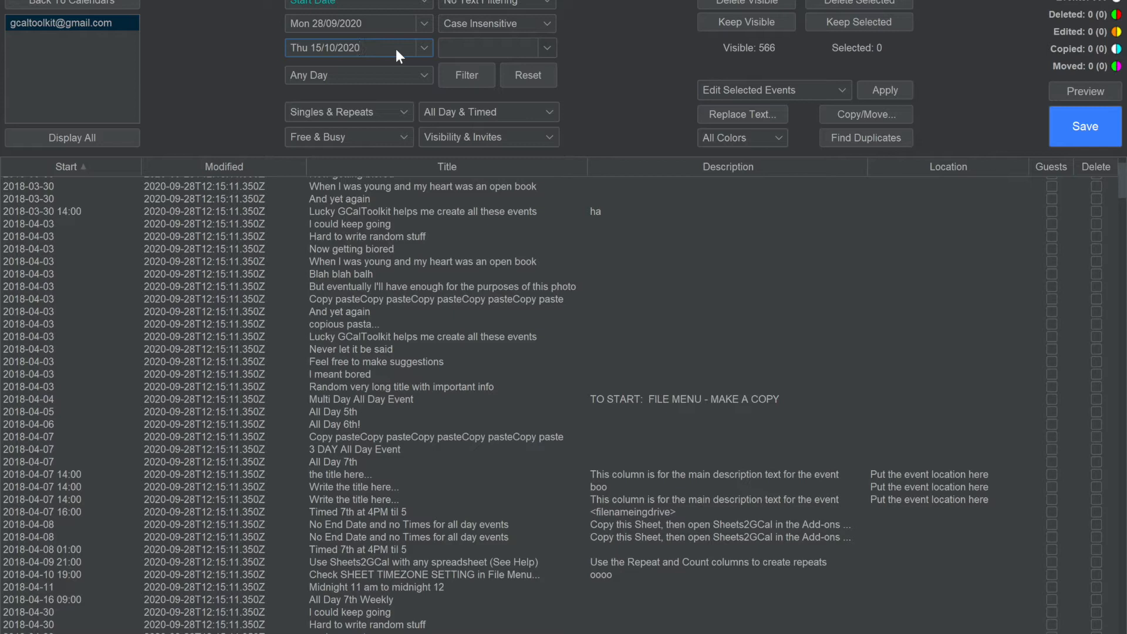
{"action": "left_click", "coordinate": [463, 76]}
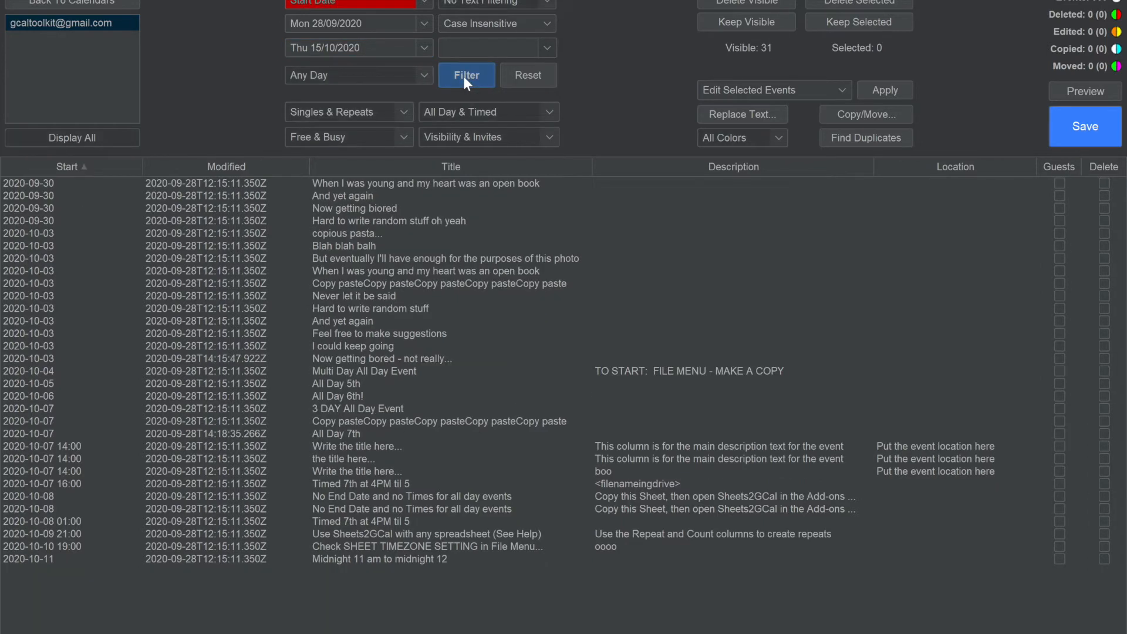
Narrow the date-filtered events to those on Mondays and apply the filter
{"action": "left_click", "coordinate": [421, 72]}
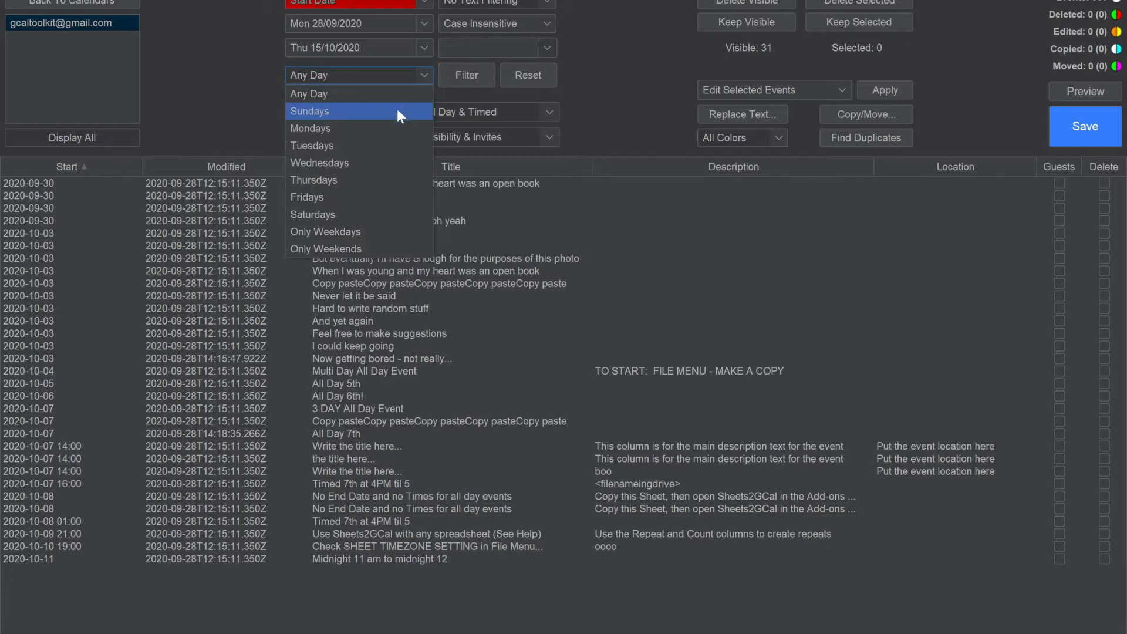
{"action": "left_click", "coordinate": [395, 127]}
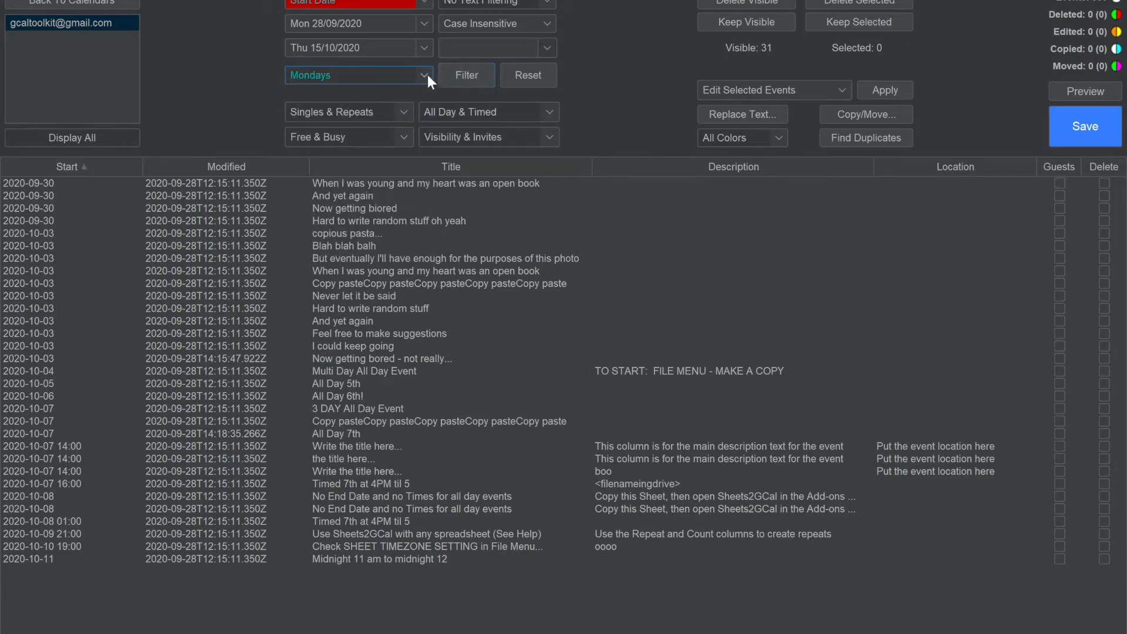
{"action": "left_click", "coordinate": [464, 77]}
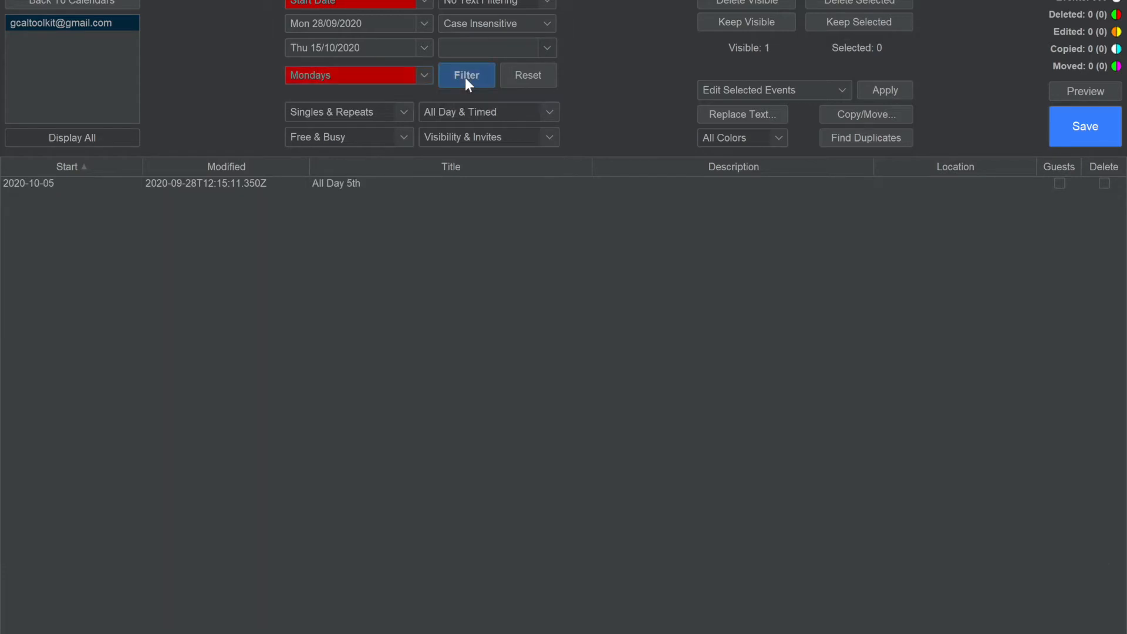
Change the day filter to Tuesdays and after that to Wednesdays, applying it to the event list
{"action": "left_click", "coordinate": [424, 73]}
{"action": "left_click", "coordinate": [381, 147]}
{"action": "left_click", "coordinate": [421, 75]}
{"action": "left_click", "coordinate": [376, 165]}
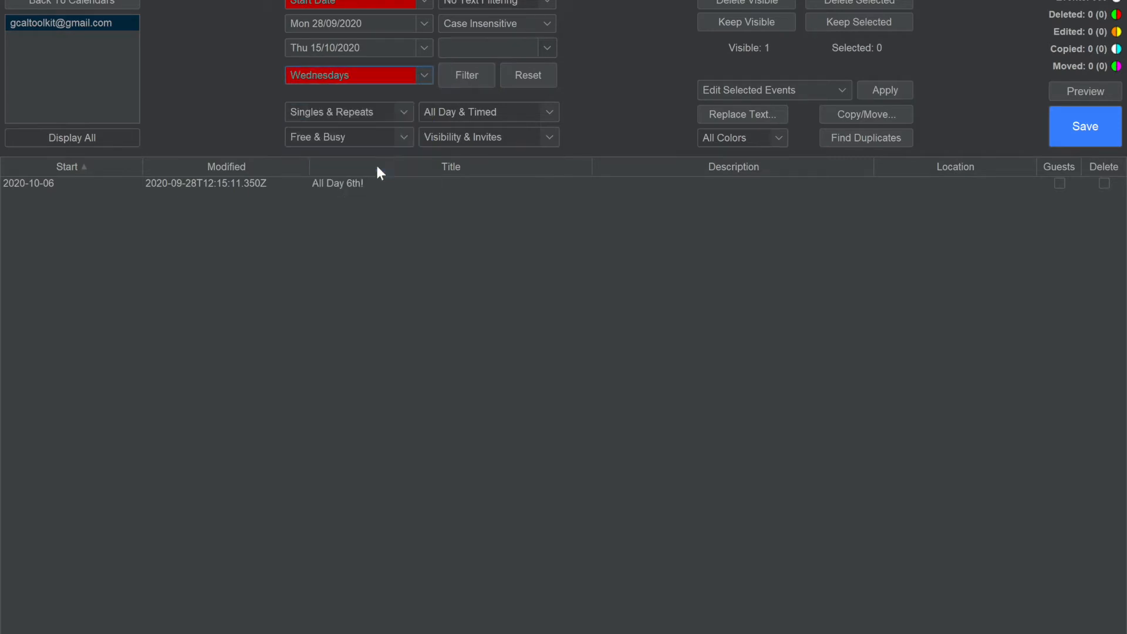
{"action": "left_click", "coordinate": [457, 82]}
Set the day filter back to Any Day and apply it to the date-filtered events
{"action": "left_click", "coordinate": [421, 76]}
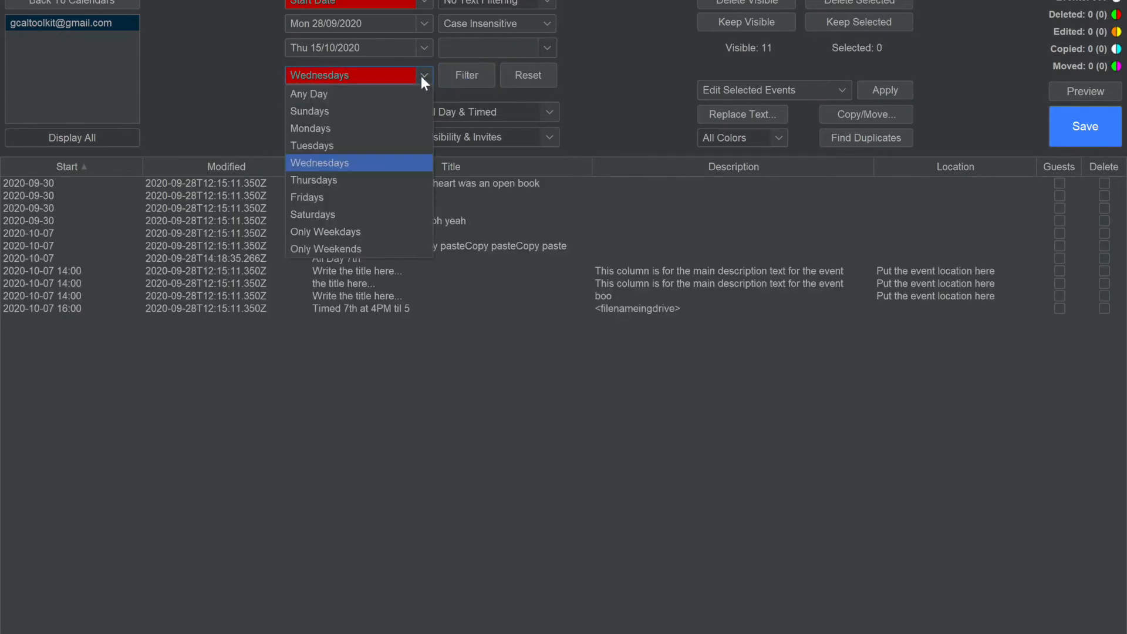
{"action": "left_click", "coordinate": [386, 93]}
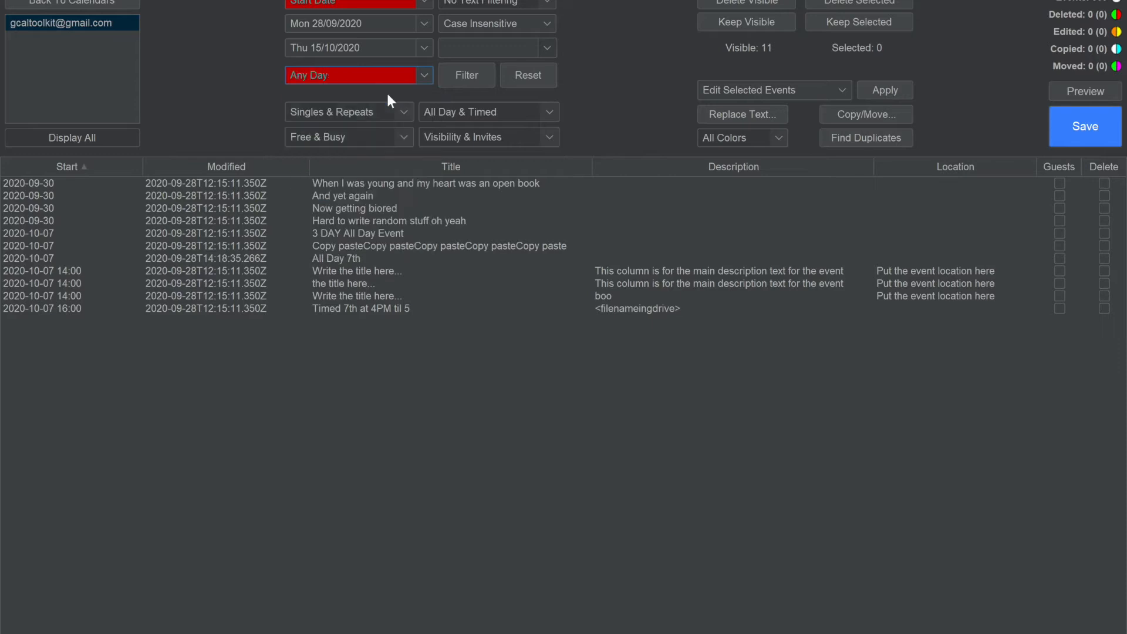
{"action": "left_click", "coordinate": [454, 75]}
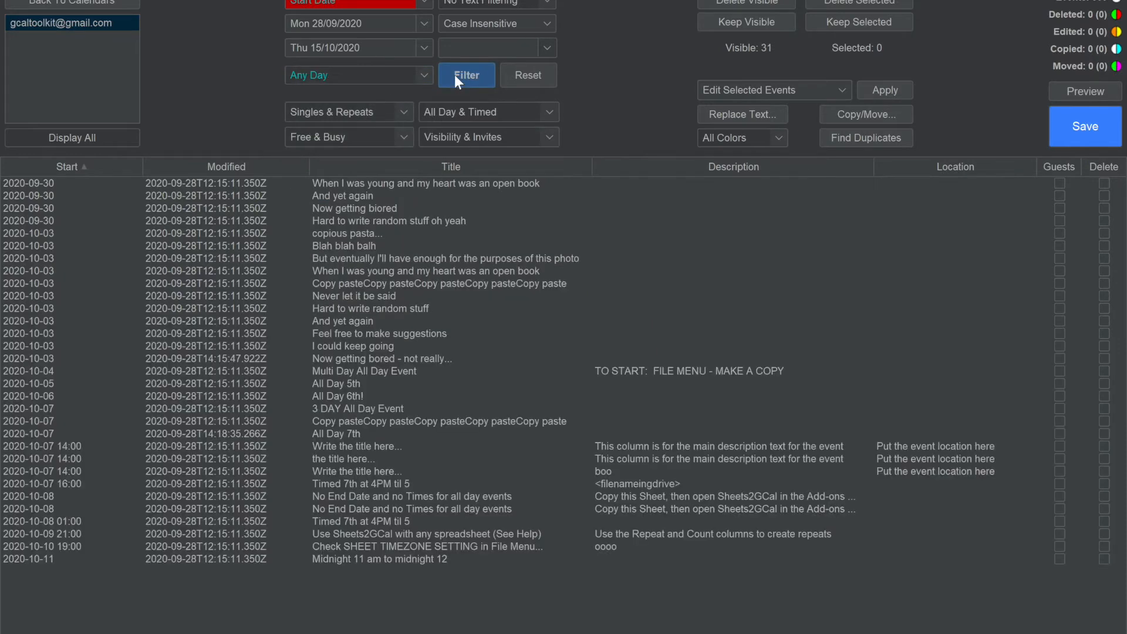
Restrict the event list to non-repeating events with the Singles Only filter
{"action": "left_click", "coordinate": [398, 113]}
{"action": "left_click", "coordinate": [397, 109]}
{"action": "left_click", "coordinate": [397, 108]}
{"action": "left_click", "coordinate": [378, 141]}
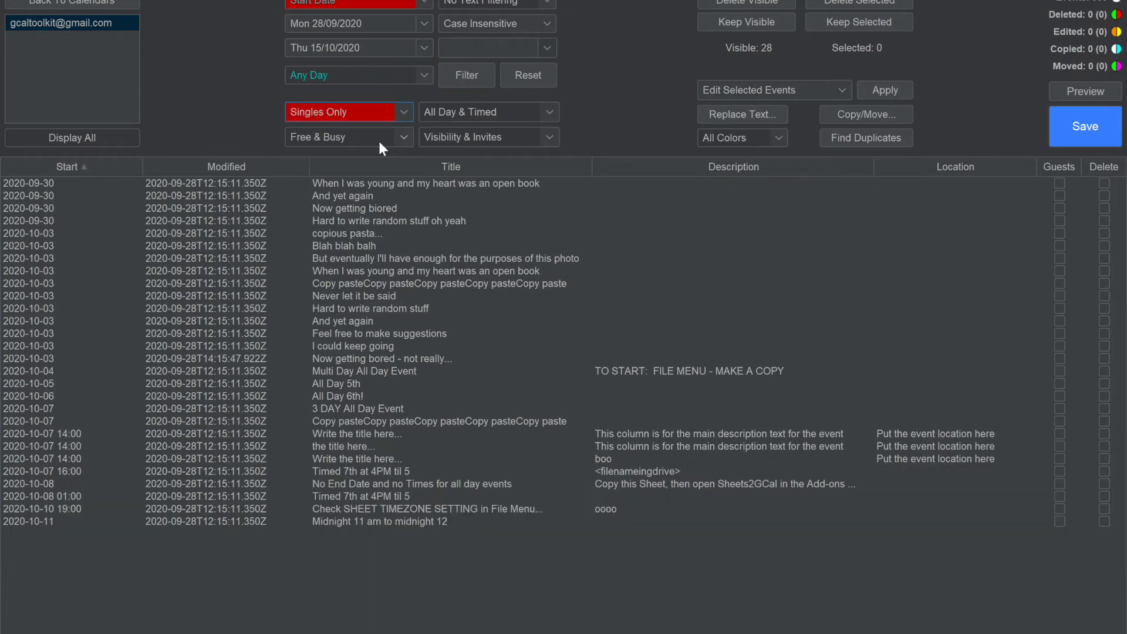
Switch the list to Repeats Only and cancel that filter to include singles and repeats again
{"action": "left_click", "coordinate": [387, 111]}
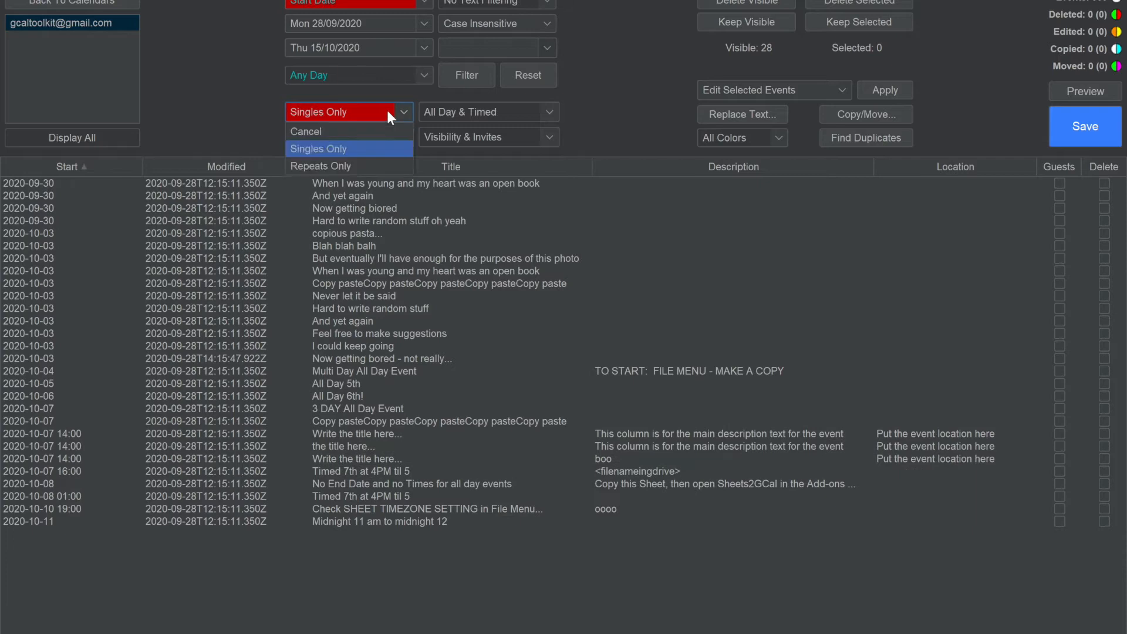
{"action": "left_click", "coordinate": [373, 167]}
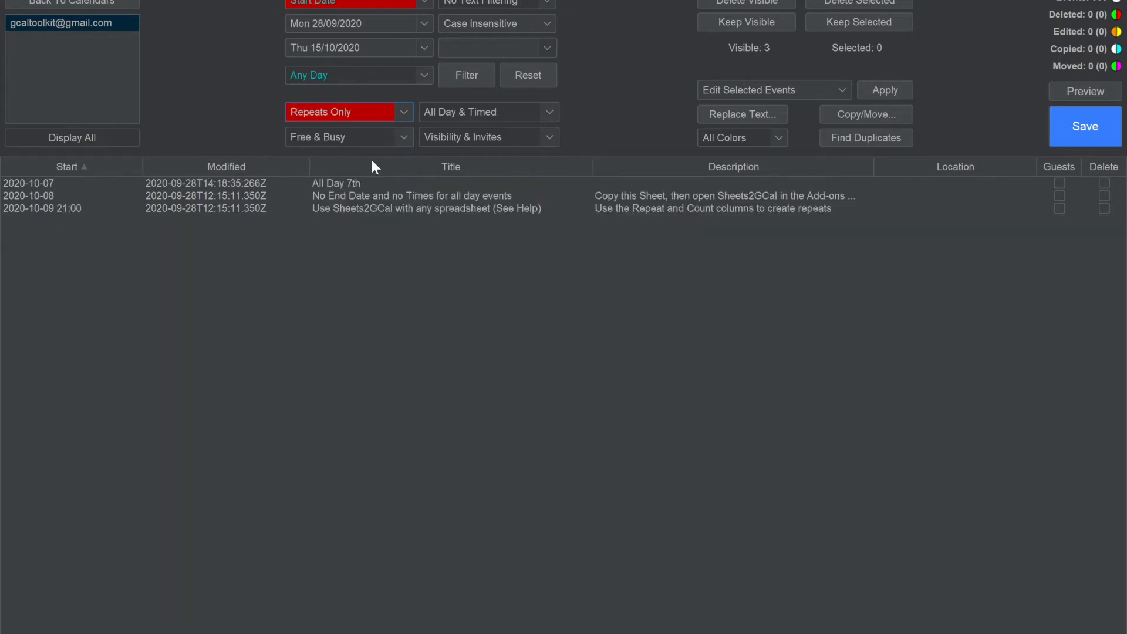
{"action": "left_click", "coordinate": [378, 115]}
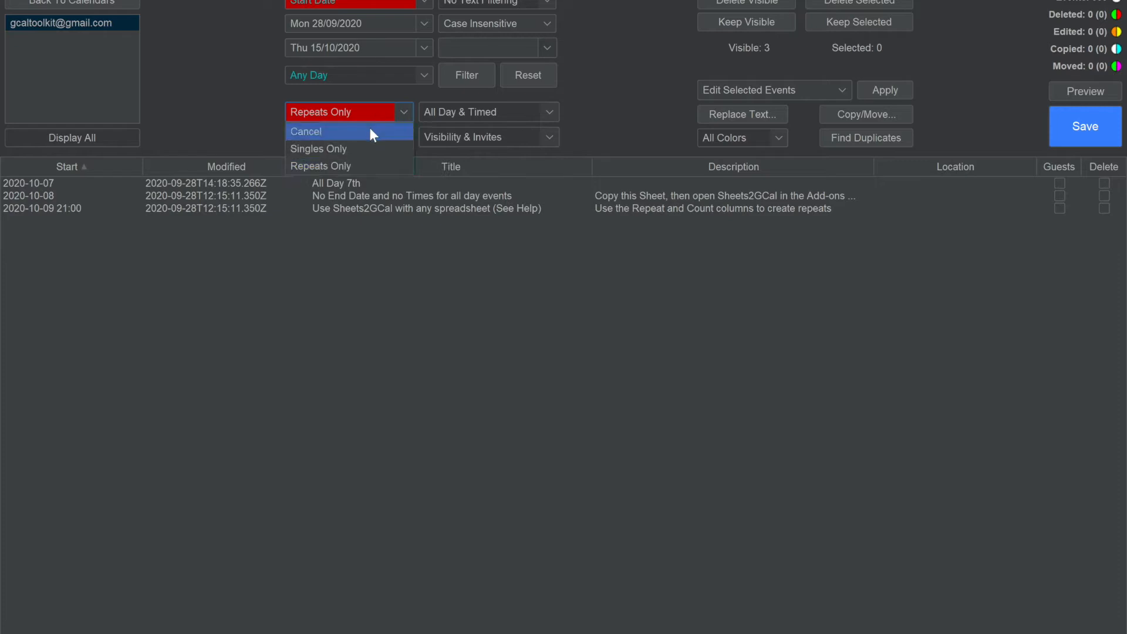
{"action": "left_click", "coordinate": [371, 133]}
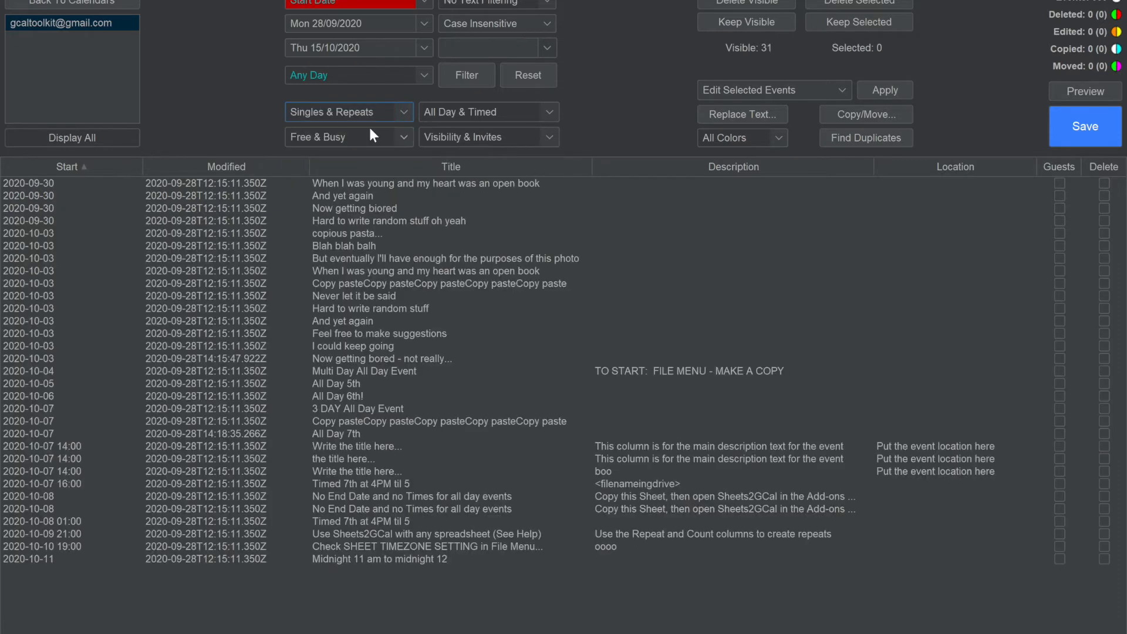
Examine the available options of the Free & Busy, All Day & Timed, and Visibility & Invites filters
{"action": "left_click", "coordinate": [405, 137]}
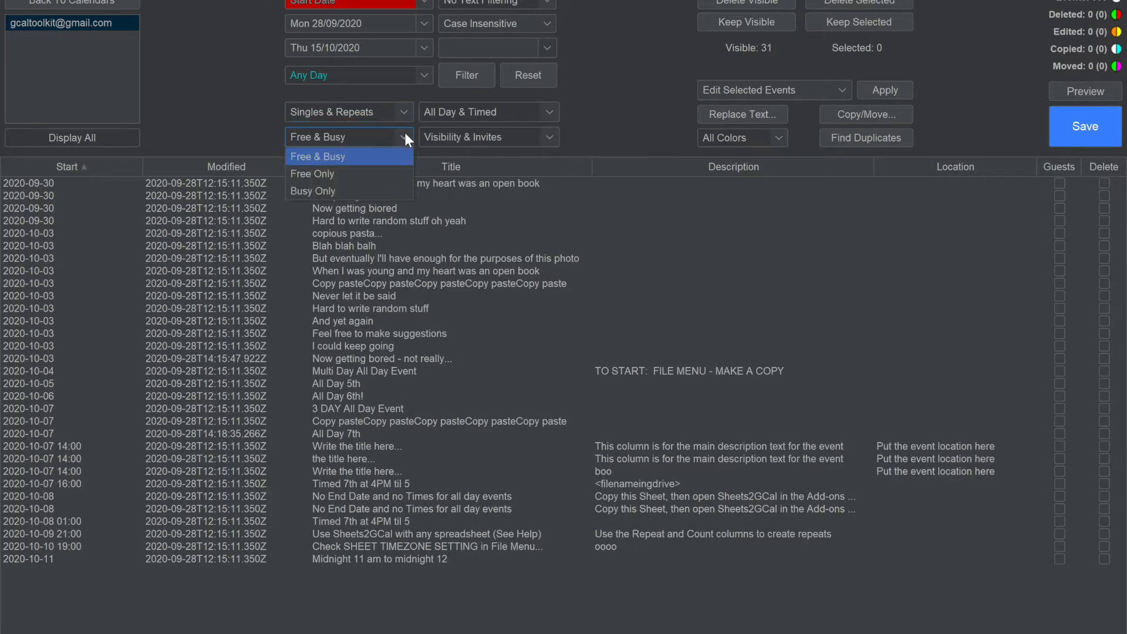
{"action": "left_click", "coordinate": [405, 138]}
{"action": "left_click", "coordinate": [551, 112]}
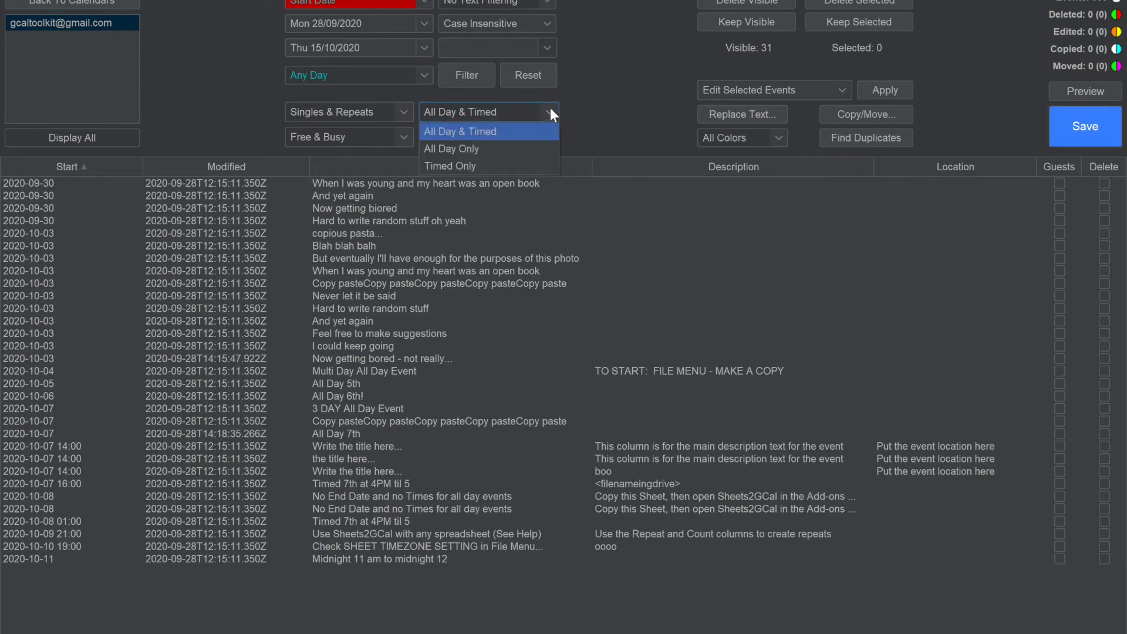
{"action": "left_click", "coordinate": [550, 112]}
{"action": "left_click", "coordinate": [550, 133]}
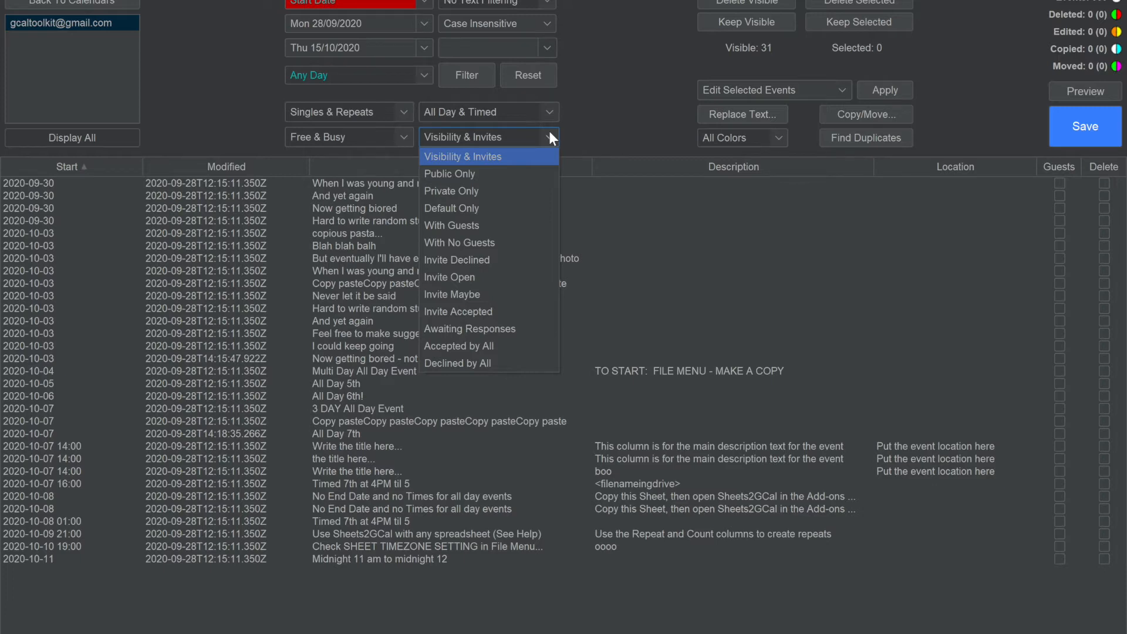
{"action": "left_click", "coordinate": [550, 133]}
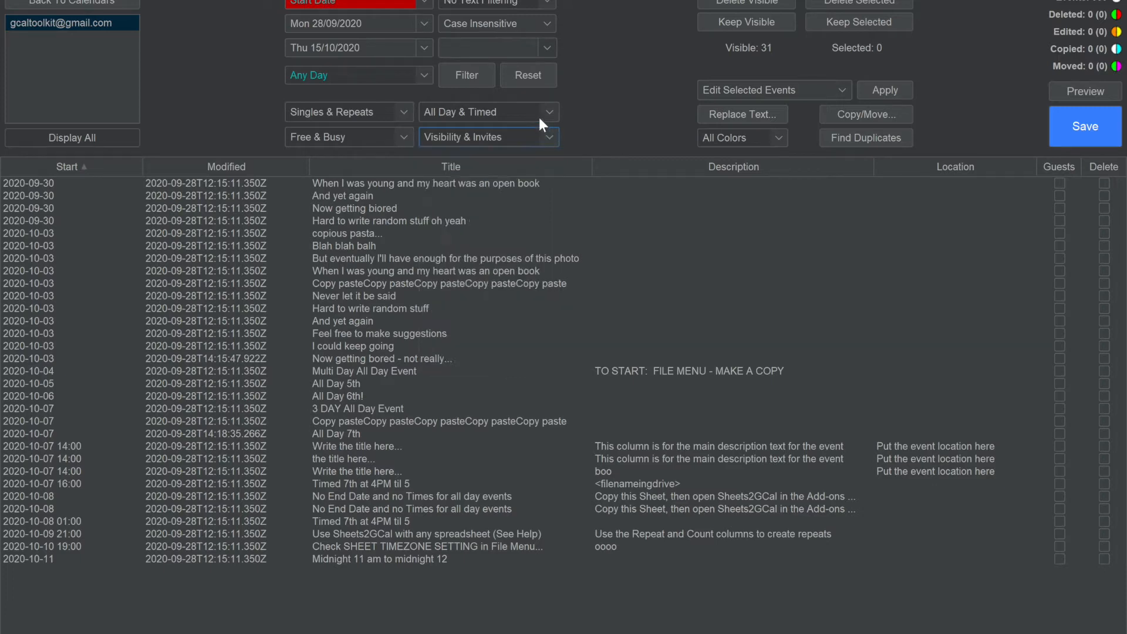
Reset all filters and filter the events to those with "never" in the Title
{"action": "left_click", "coordinate": [530, 74]}
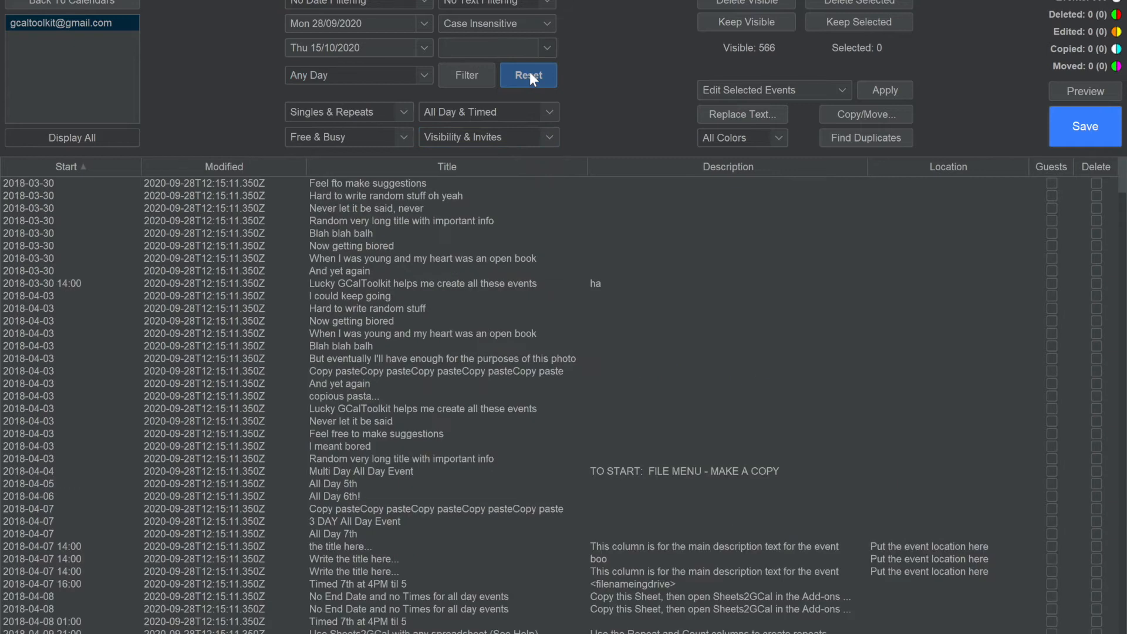
{"action": "left_click", "coordinate": [512, 3]}
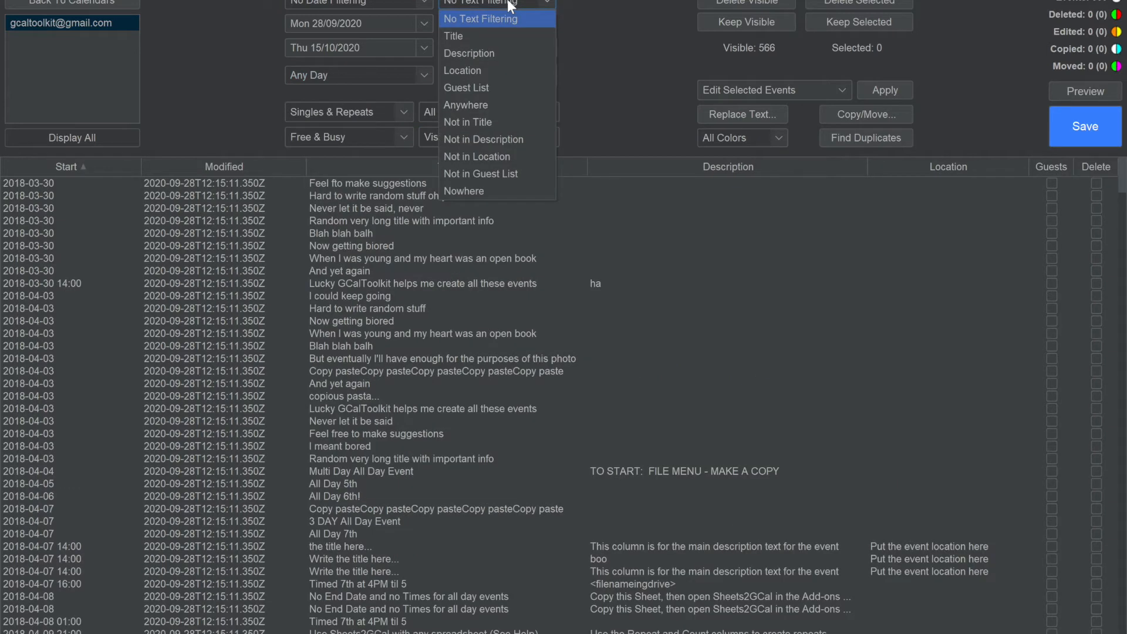
{"action": "left_click", "coordinate": [499, 37]}
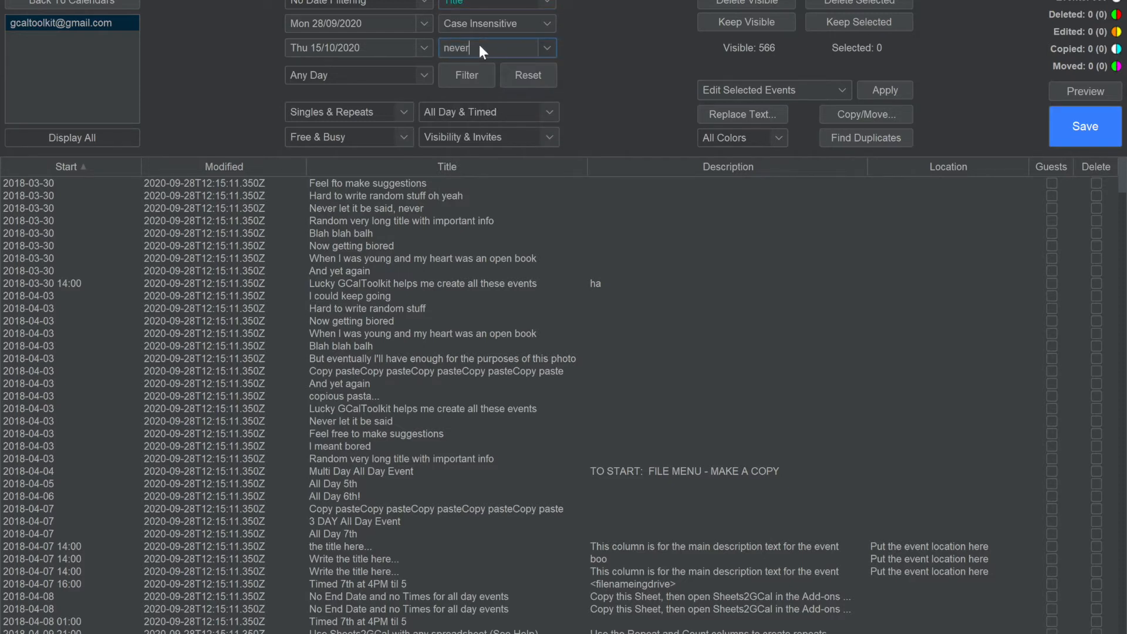
{"action": "left_click", "coordinate": [467, 74]}
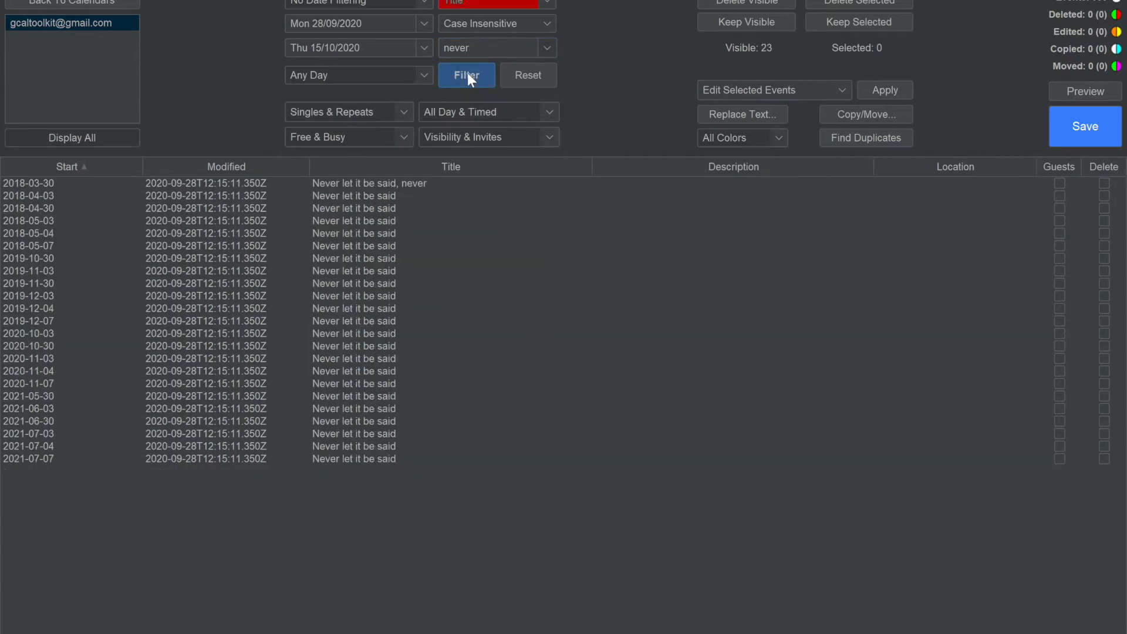
Reset the title filter, and mark all visible events for deletion before reverting them all to keep
{"action": "left_click", "coordinate": [524, 72]}
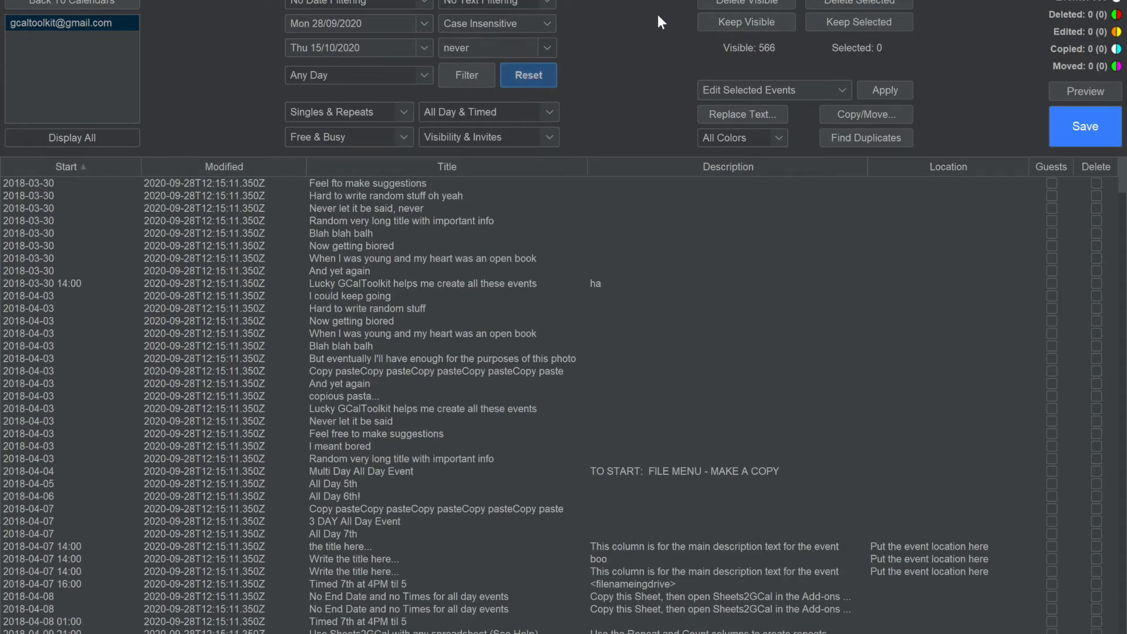
{"action": "left_click", "coordinate": [721, 5]}
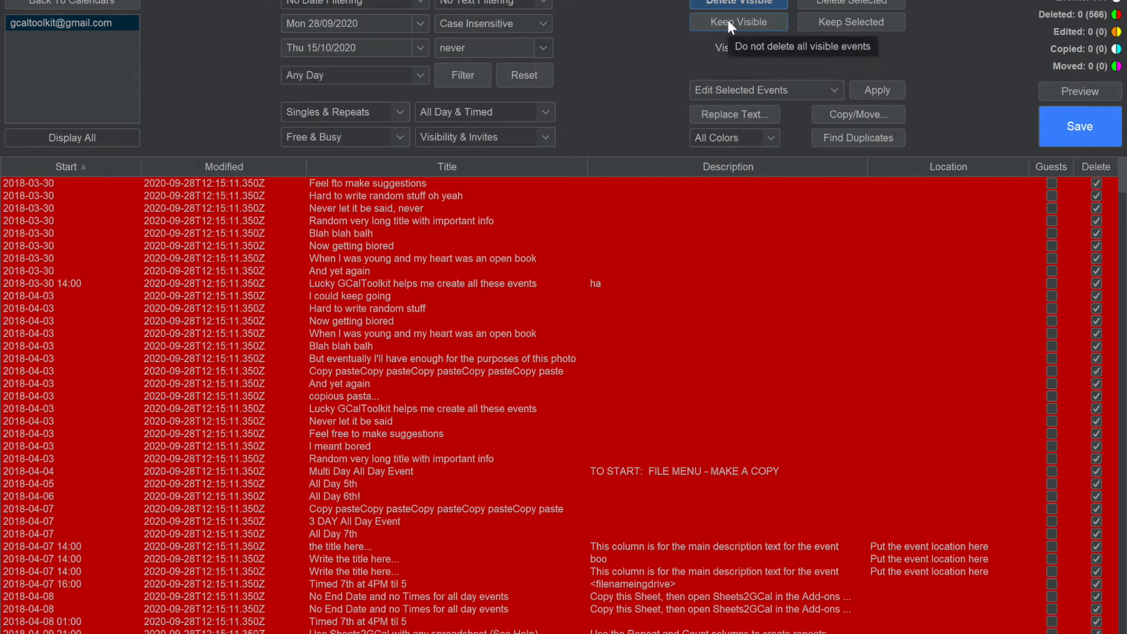
{"action": "left_click", "coordinate": [728, 21]}
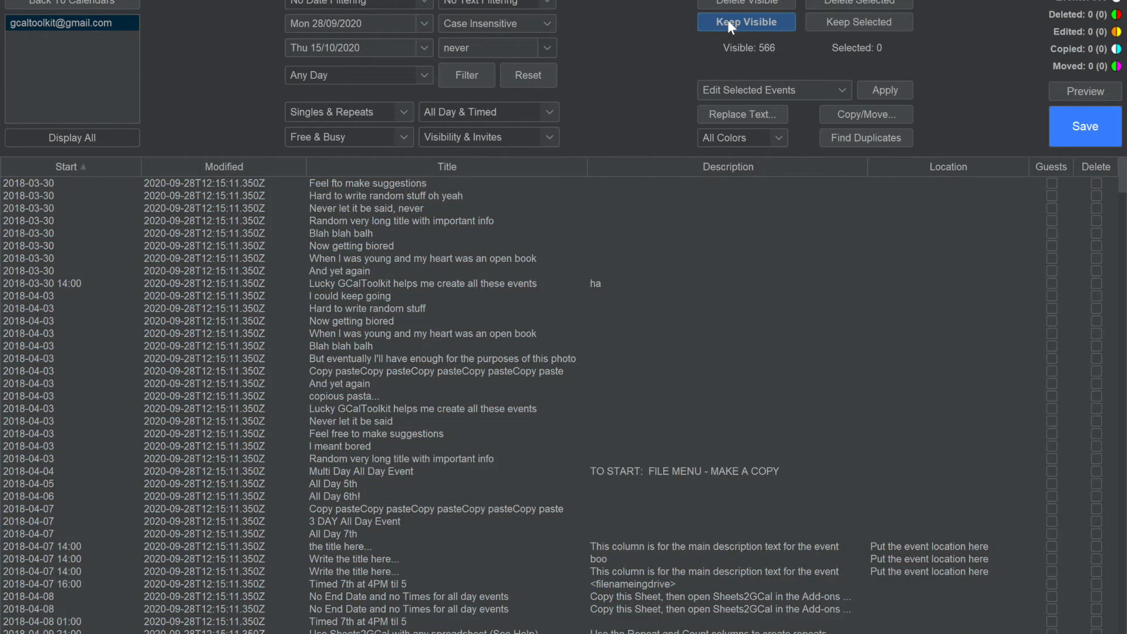
Mark the eight events from "And yet again" on 2018-03-30 through "But eventually I'll have enough for the purposes of this photo" for deletion
{"action": "left_click", "coordinate": [368, 270]}
{"action": "left_click", "coordinate": [369, 358], "text": "shift"}
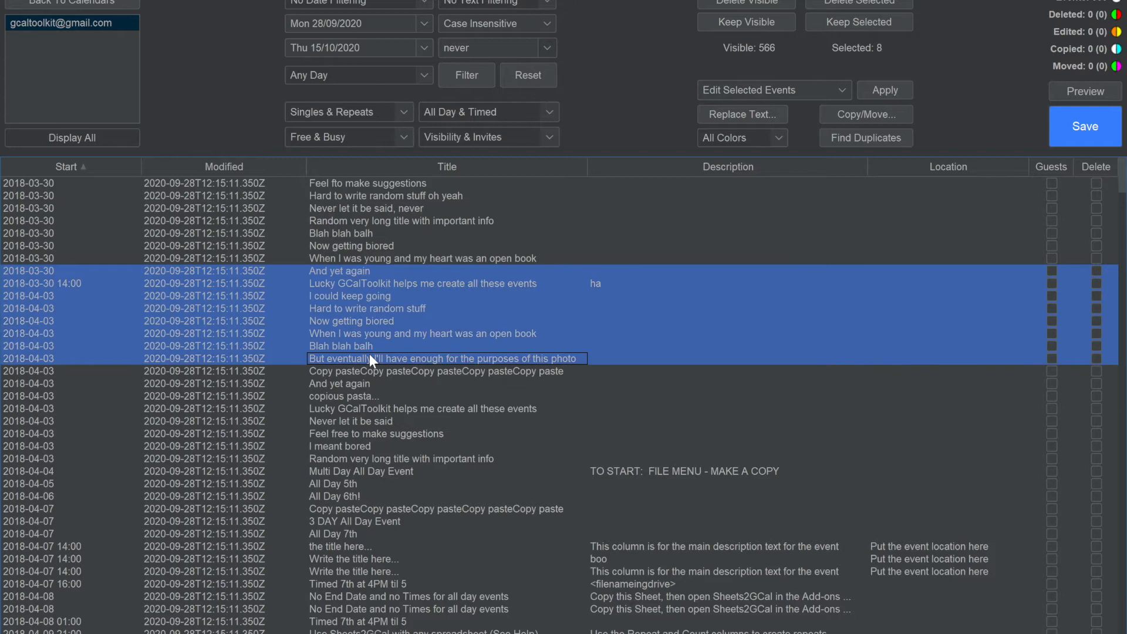
{"action": "left_click", "coordinate": [826, 2]}
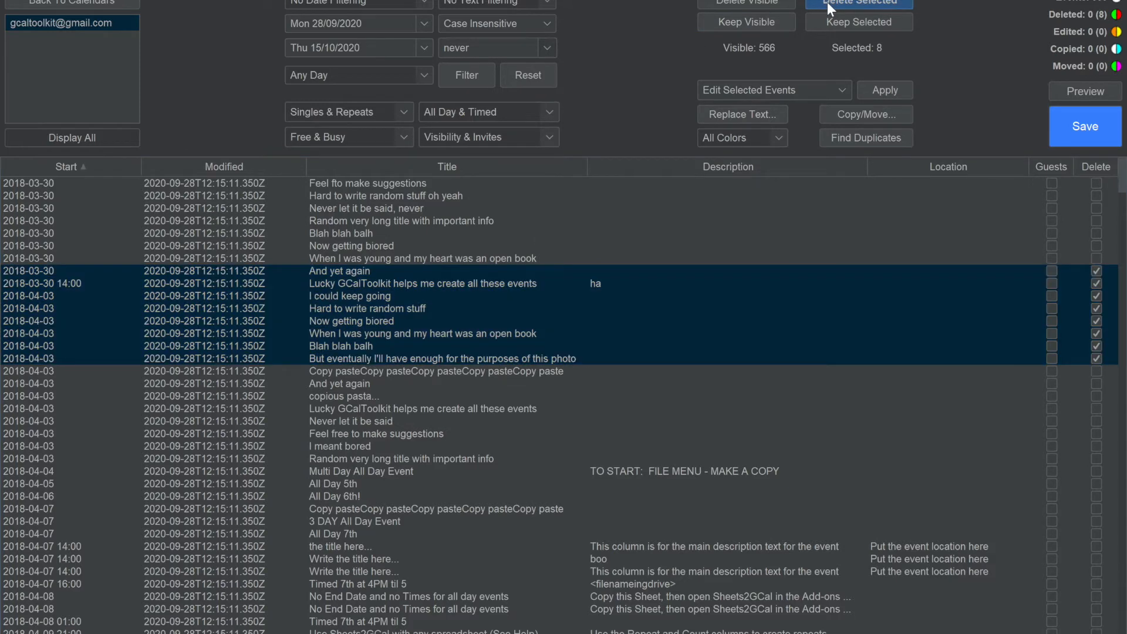
{"action": "left_click", "coordinate": [476, 406]}
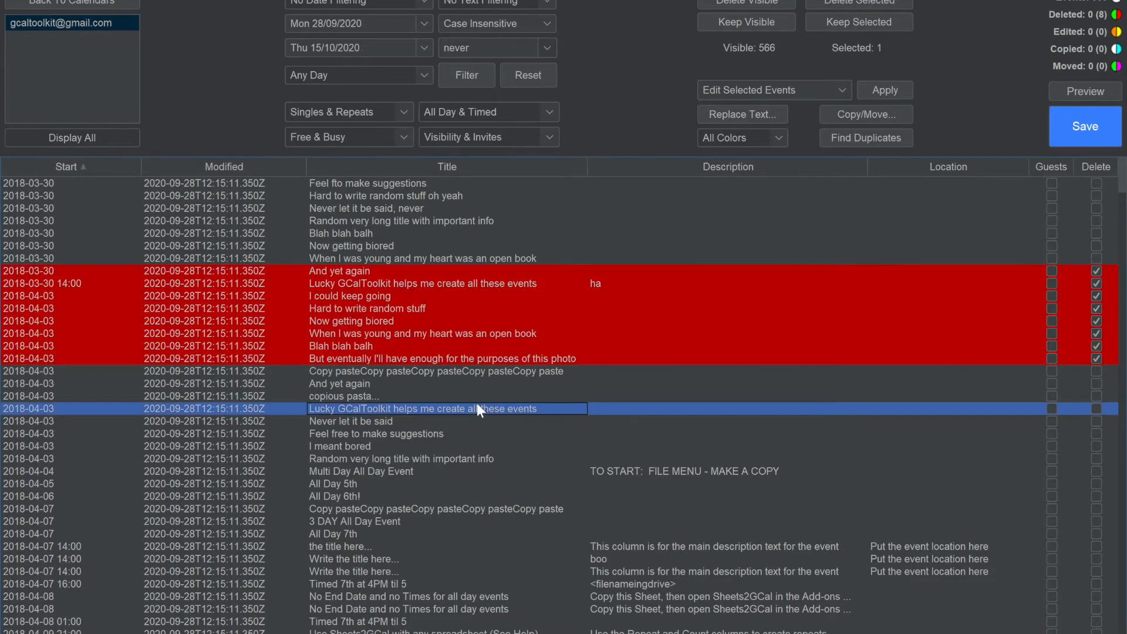
Reselect the eight events marked for deletion and set them to be kept
{"action": "left_click", "coordinate": [479, 271]}
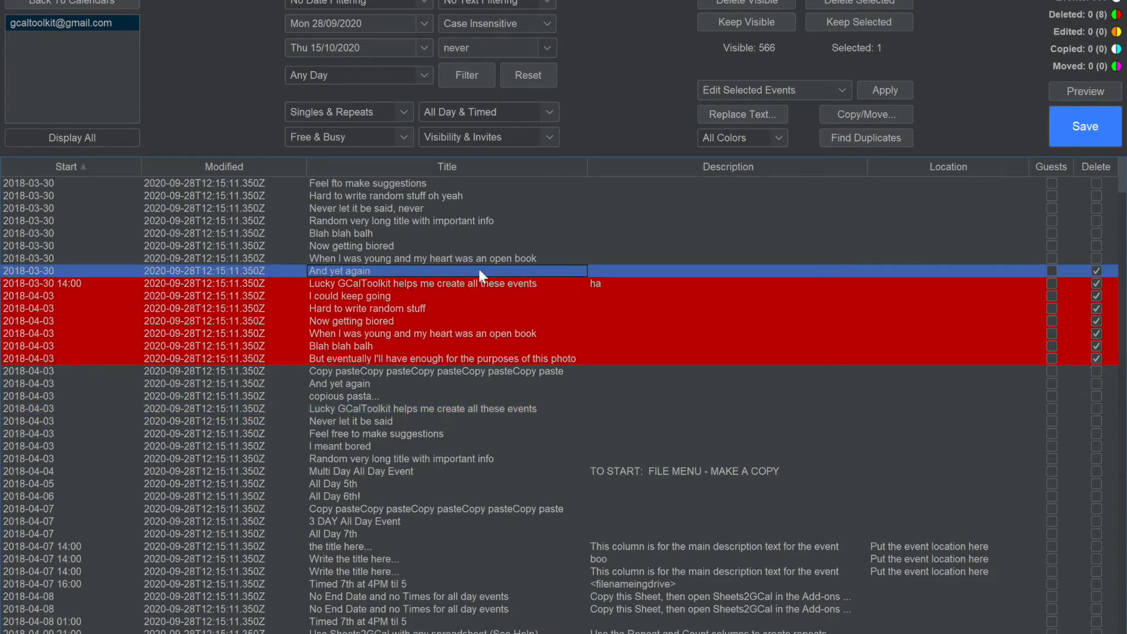
{"action": "left_click", "coordinate": [443, 355], "text": "shift"}
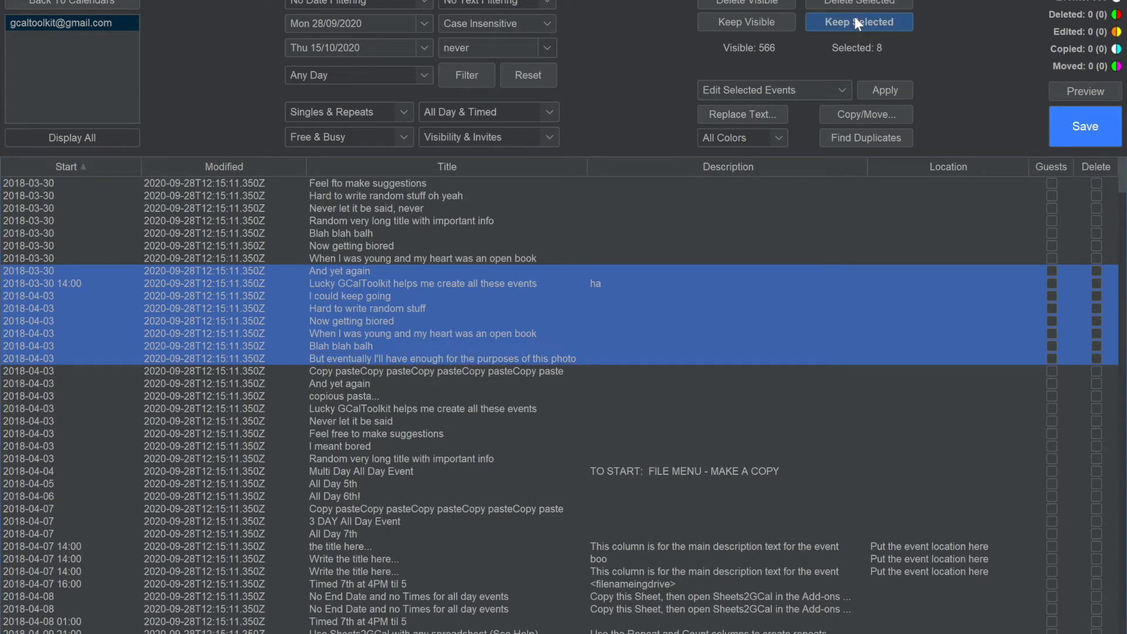
{"action": "left_click", "coordinate": [855, 22]}
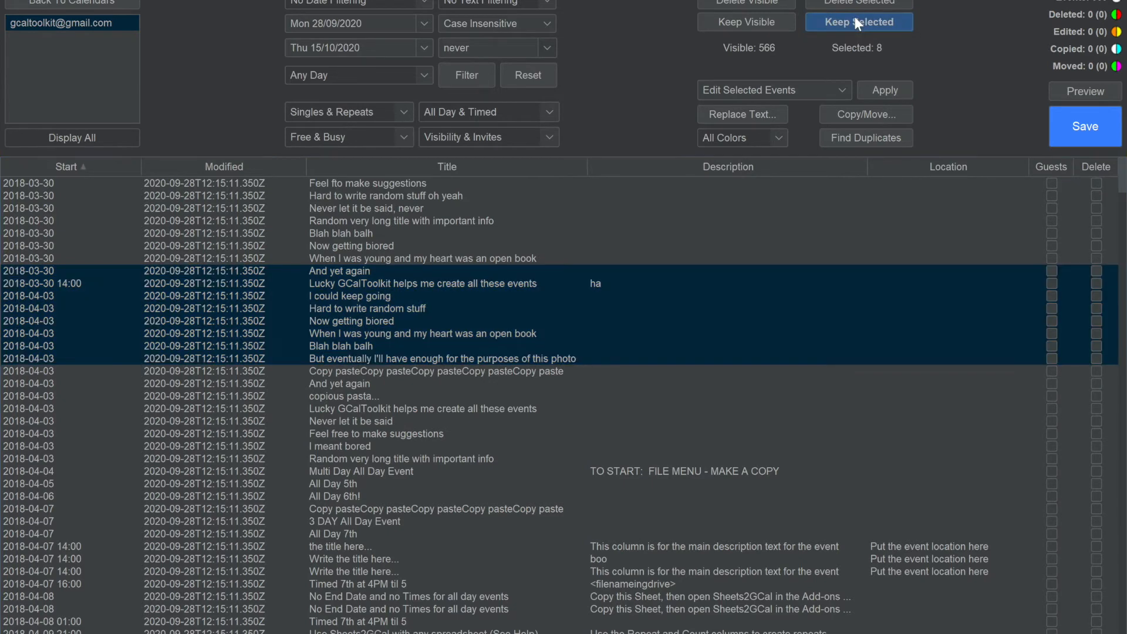
{"action": "left_click", "coordinate": [432, 409]}
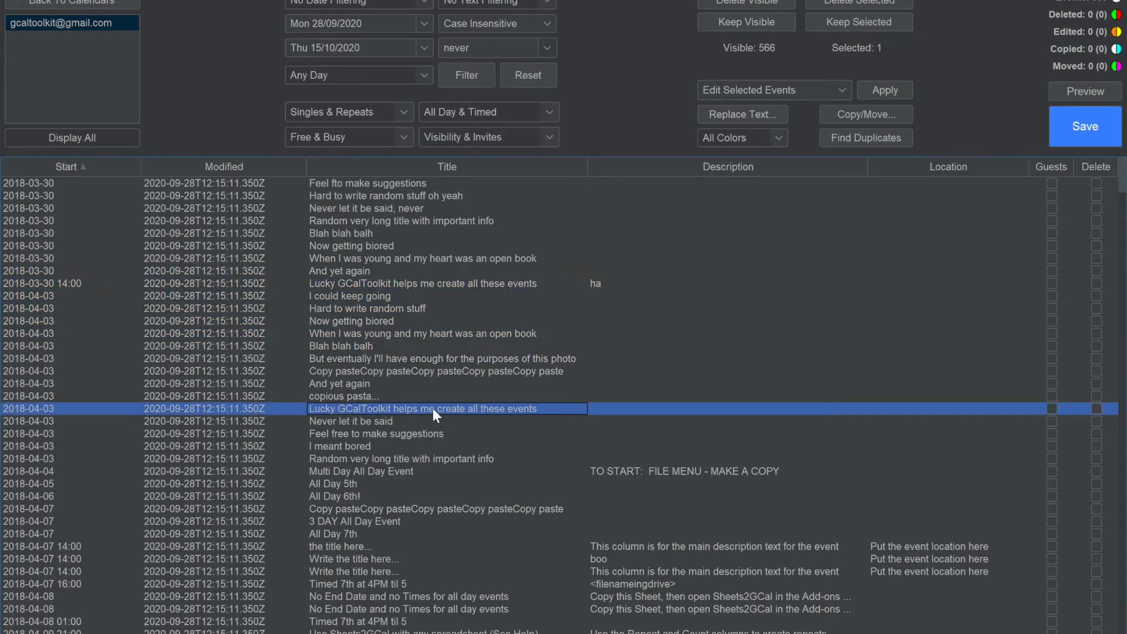
Change the title of the 2018-04-03 event "I could keep going" to "I could keep going forever..."
{"action": "left_click", "coordinate": [421, 296]}
{"action": "double_click", "coordinate": [414, 292]}
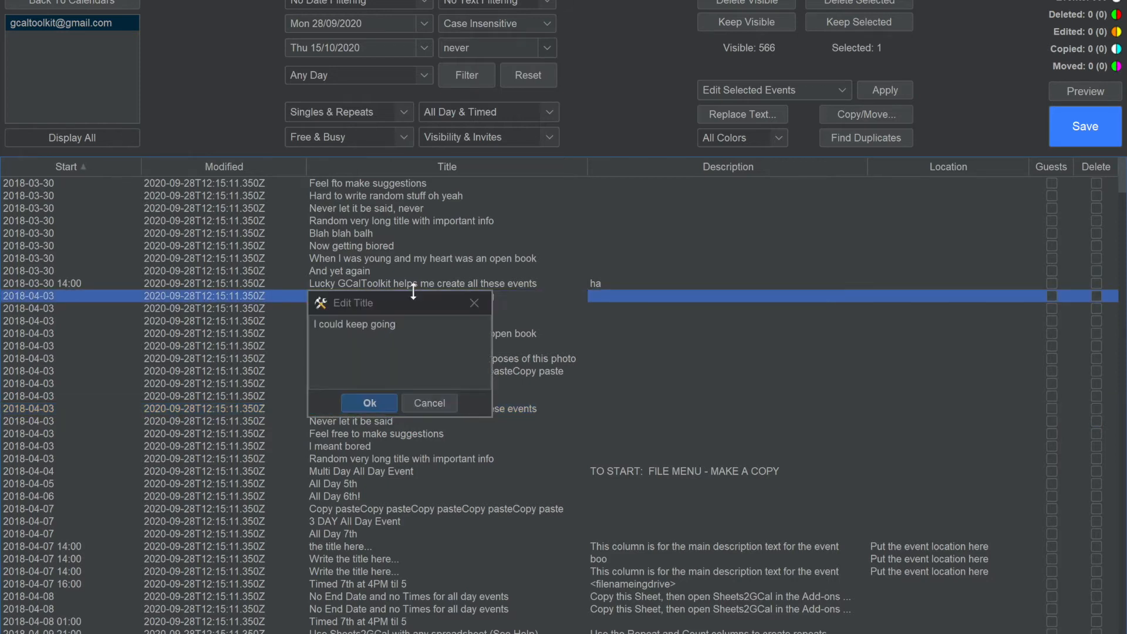
{"action": "type", "text": "for"}
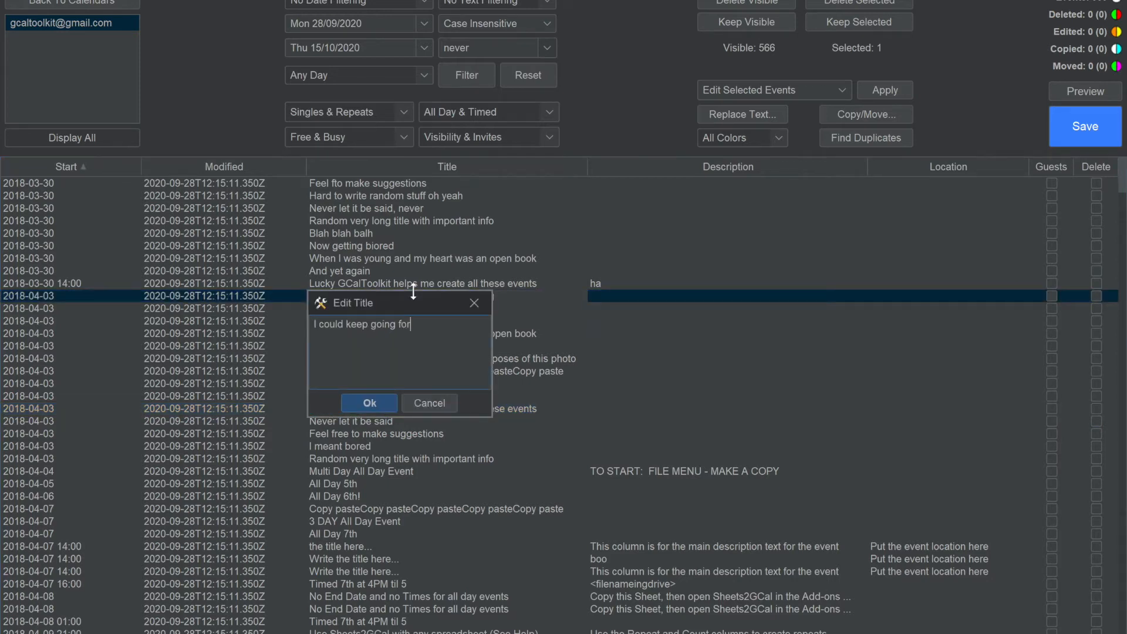
{"action": "type", "text": "ever..."}
{"action": "left_click", "coordinate": [369, 404]}
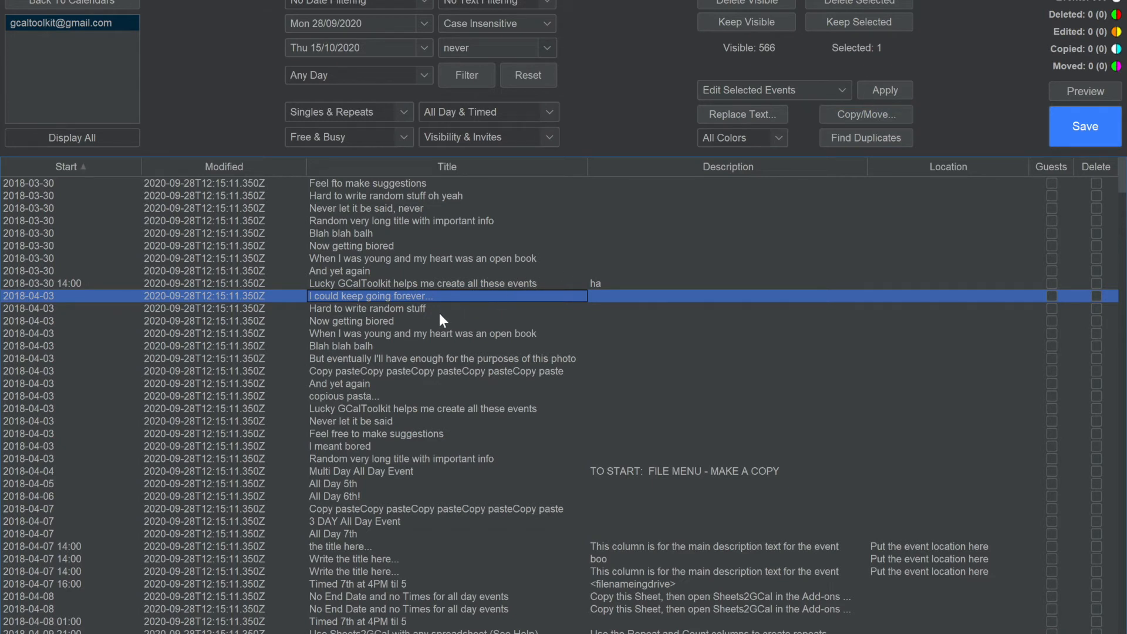
{"action": "key", "text": "Return"}
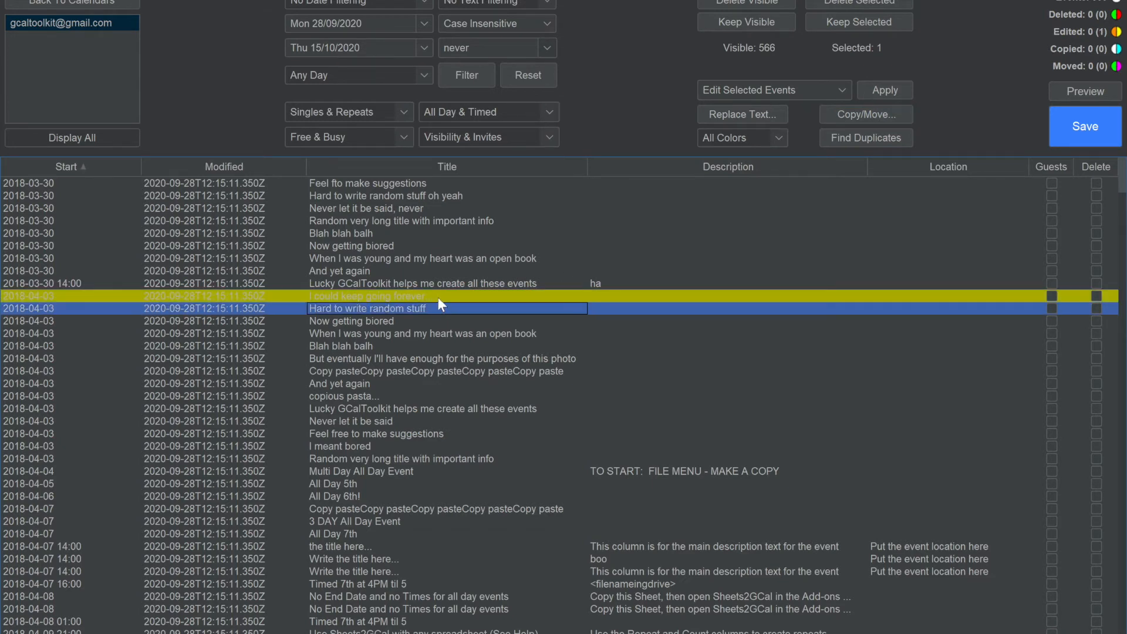
{"action": "left_click", "coordinate": [438, 297]}
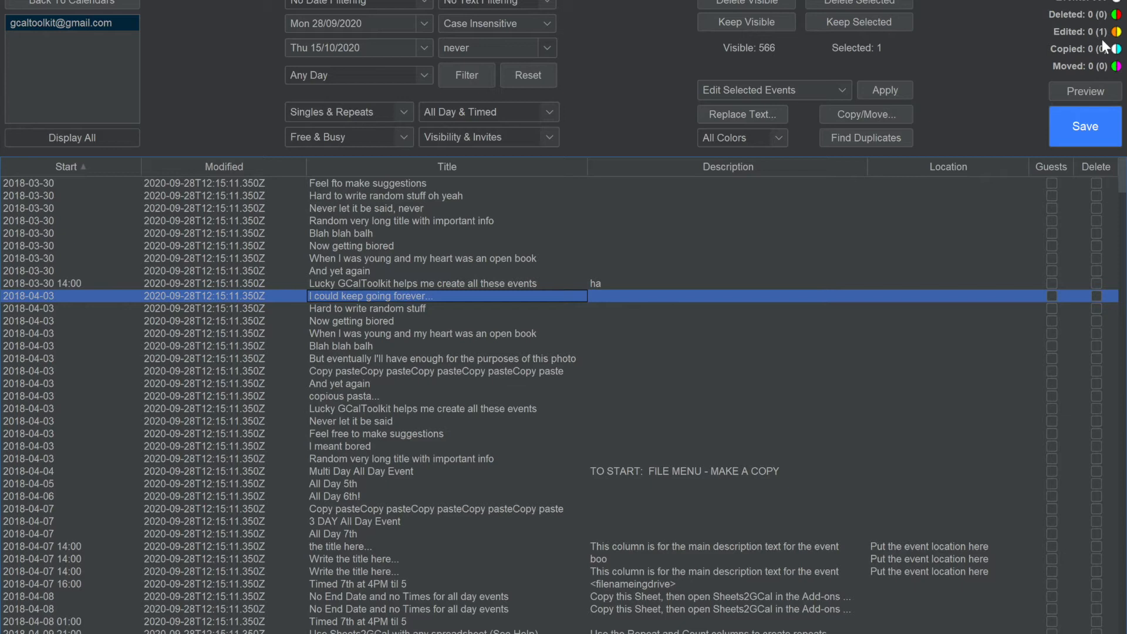
Preview the pending edit, return to the full list, and open the edited event in Google Calendar
{"action": "left_click", "coordinate": [1075, 92]}
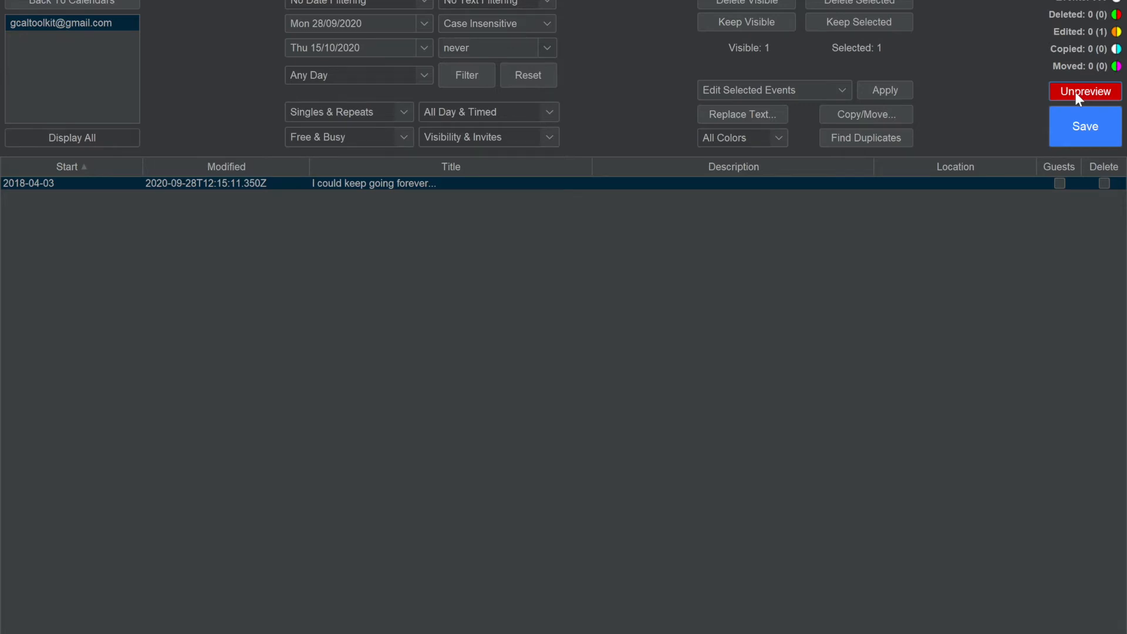
{"action": "left_click", "coordinate": [1076, 92]}
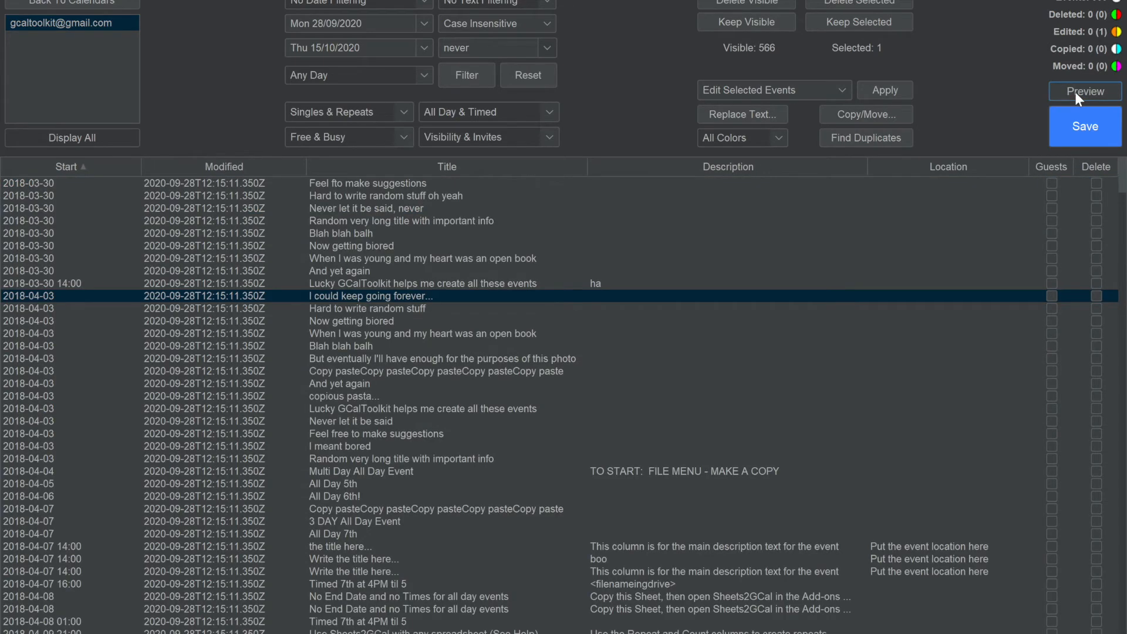
{"action": "right_click", "coordinate": [148, 293]}
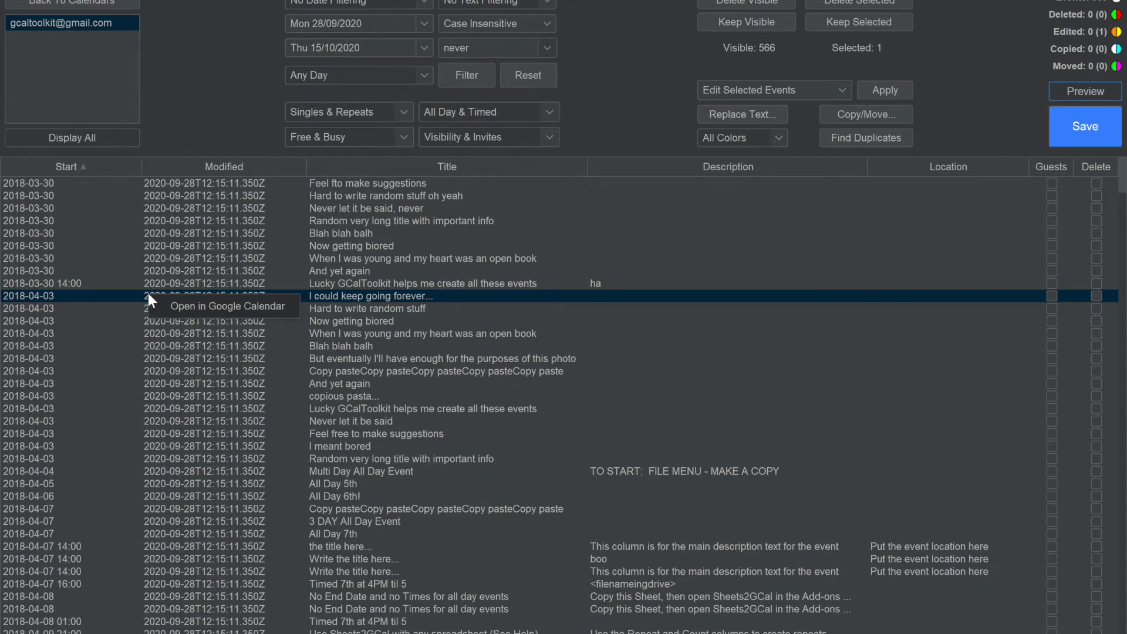
{"action": "left_click", "coordinate": [190, 305]}
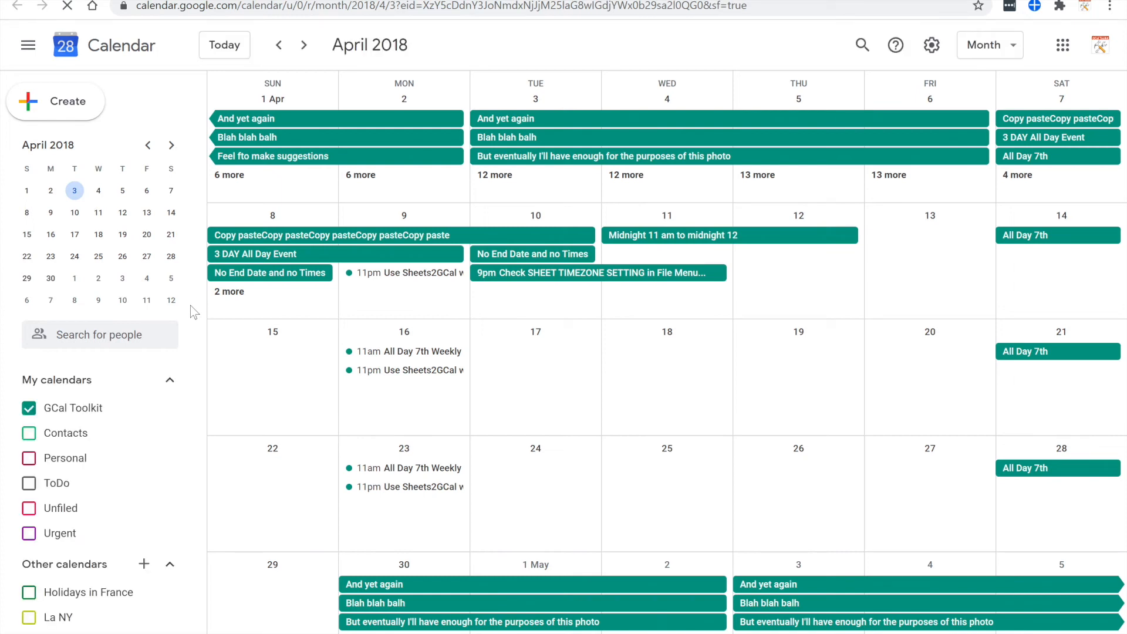
Check the event's title in Google Calendar, close its details, and return to GCalToolkit
{"action": "left_click_drag", "start_coordinate": [443, 317], "coordinate": [591, 327]}
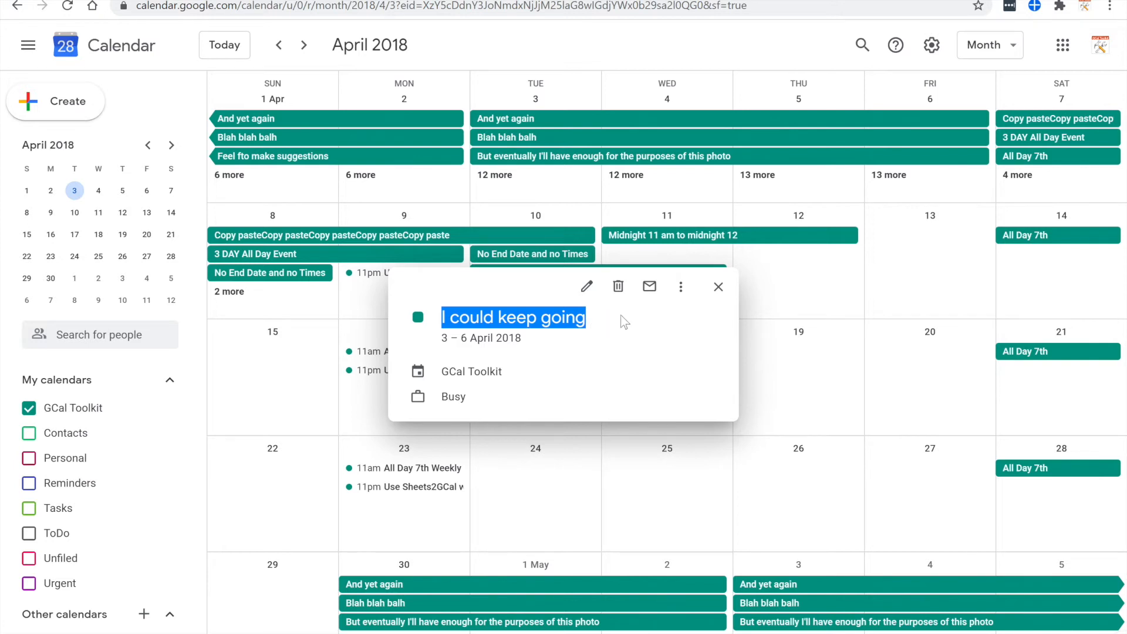
{"action": "left_click", "coordinate": [719, 287]}
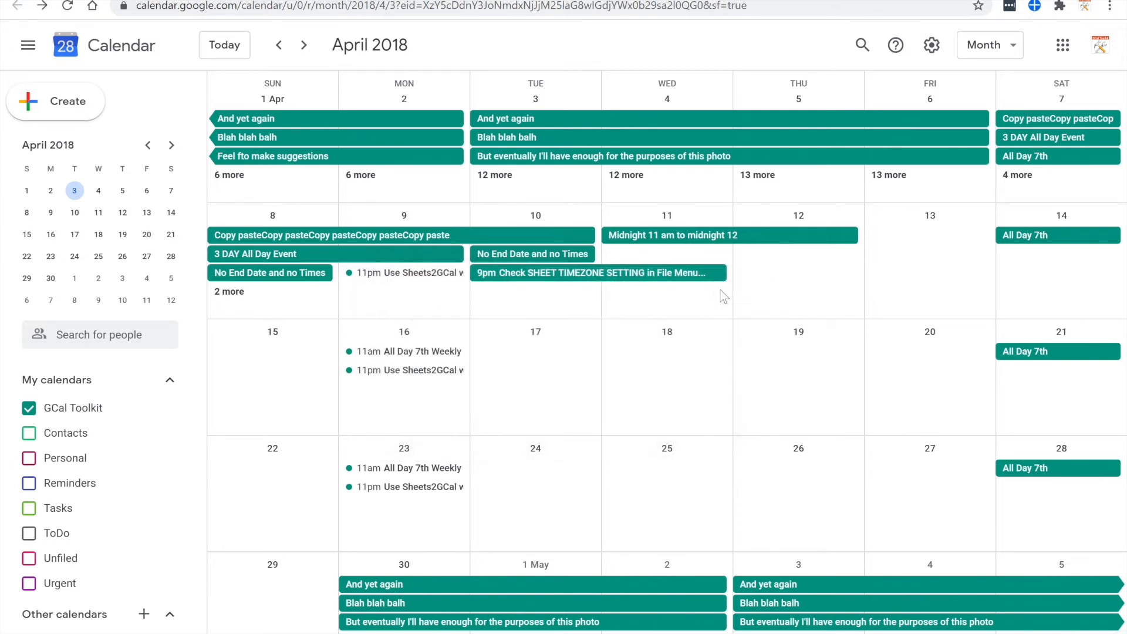
{"action": "key", "text": "alt+Tab"}
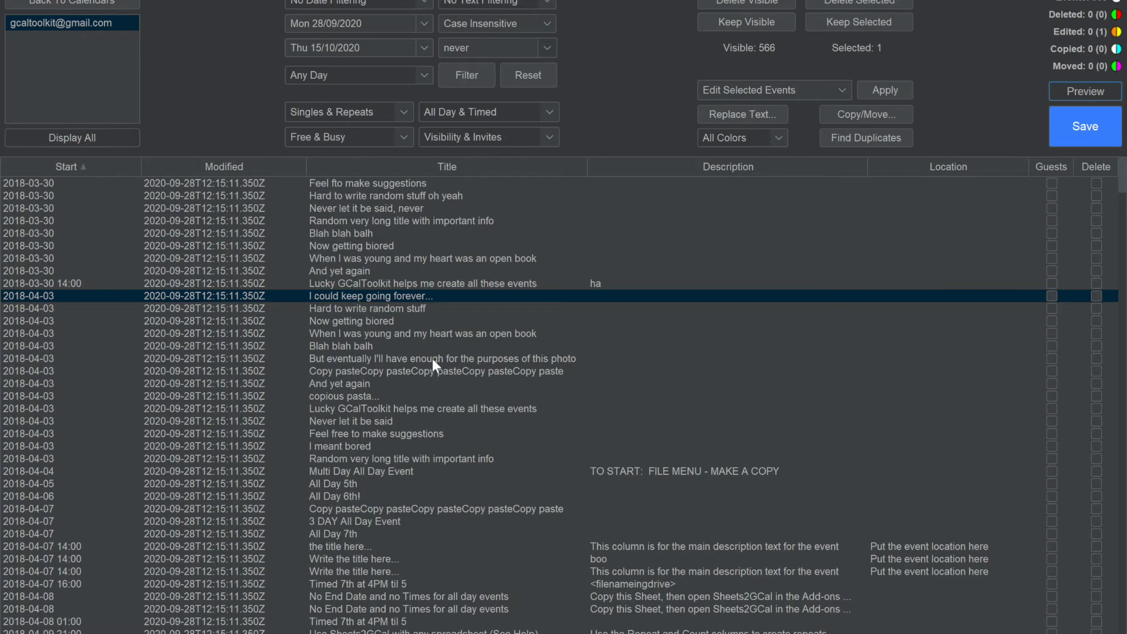
Save the pending title edit and open the "I could keep going forever..." event in Google Calendar to check its title
{"action": "left_click", "coordinate": [1076, 132]}
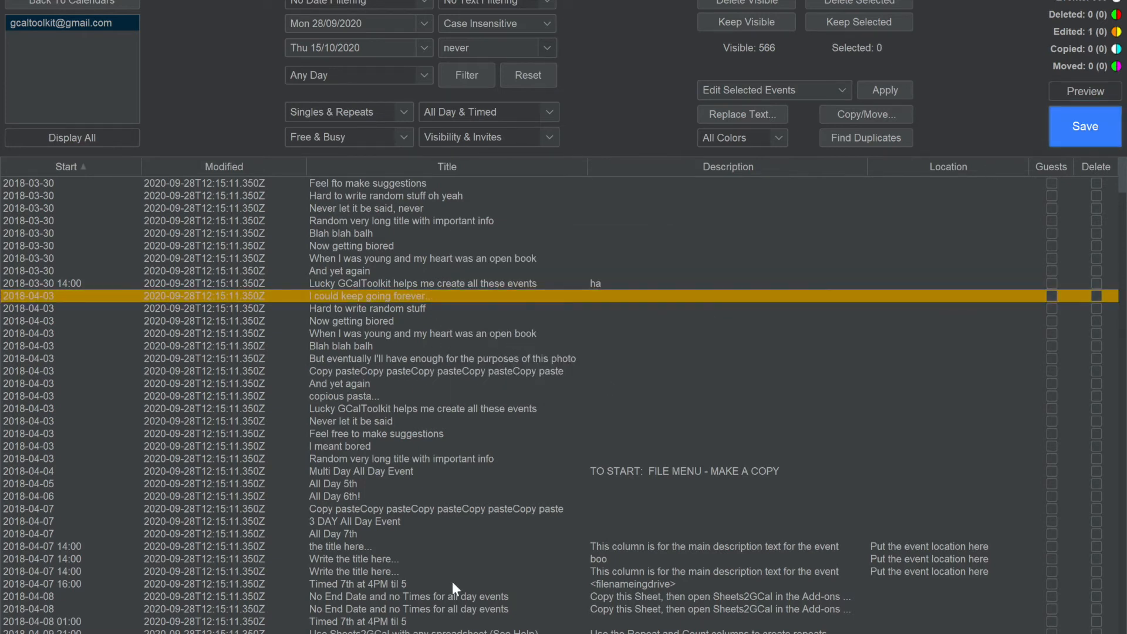
{"action": "right_click", "coordinate": [438, 294]}
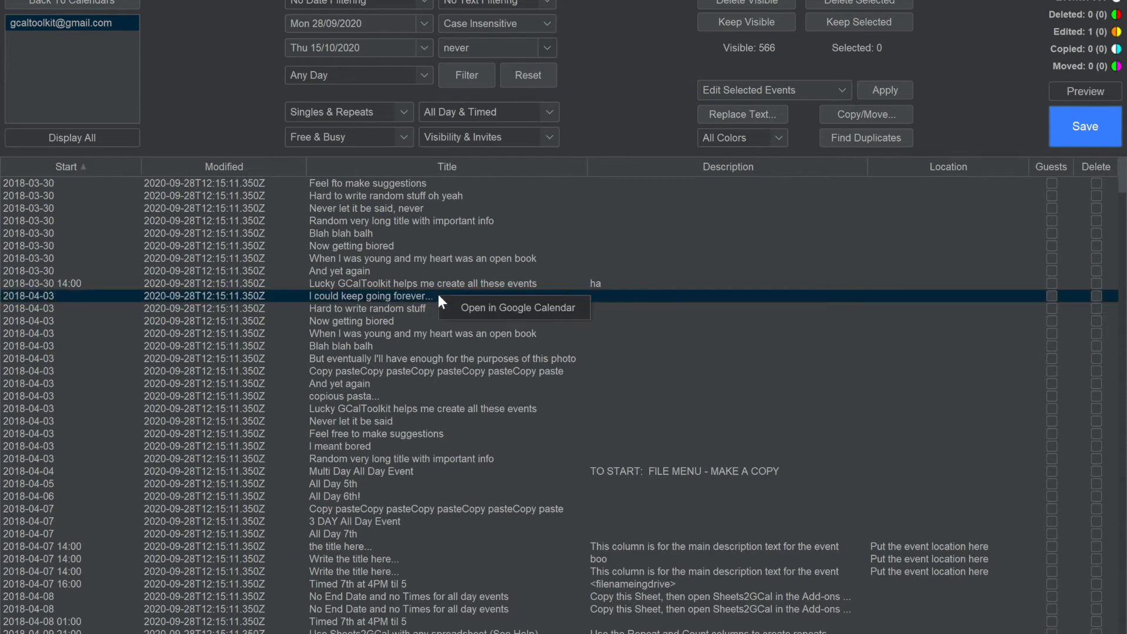
{"action": "left_click", "coordinate": [464, 306]}
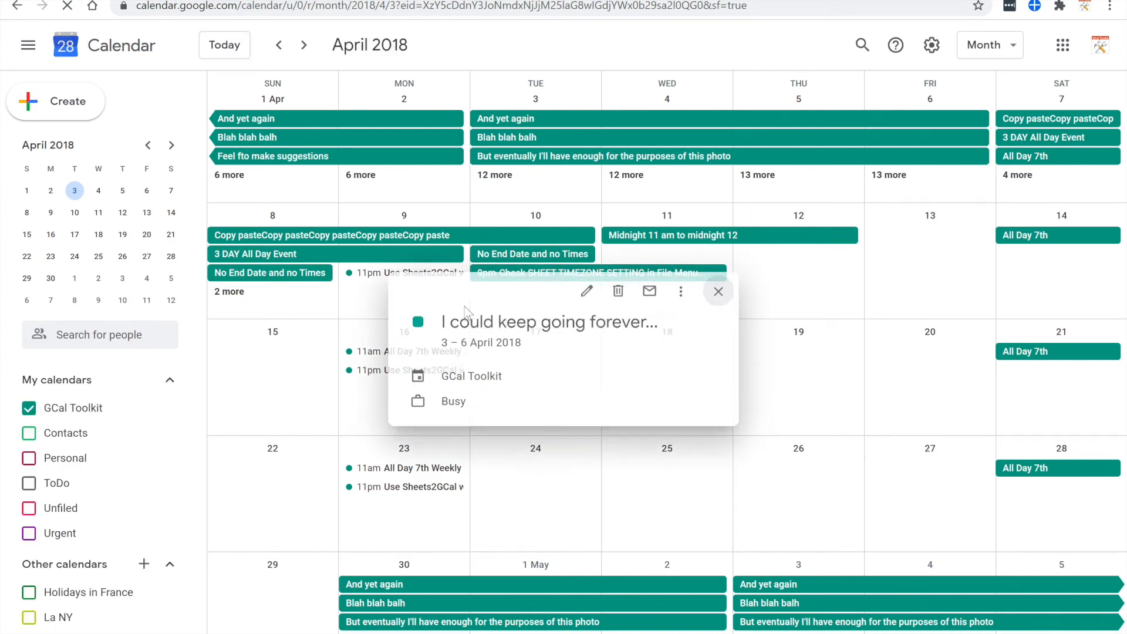
{"action": "left_click_drag", "start_coordinate": [442, 317], "coordinate": [677, 320]}
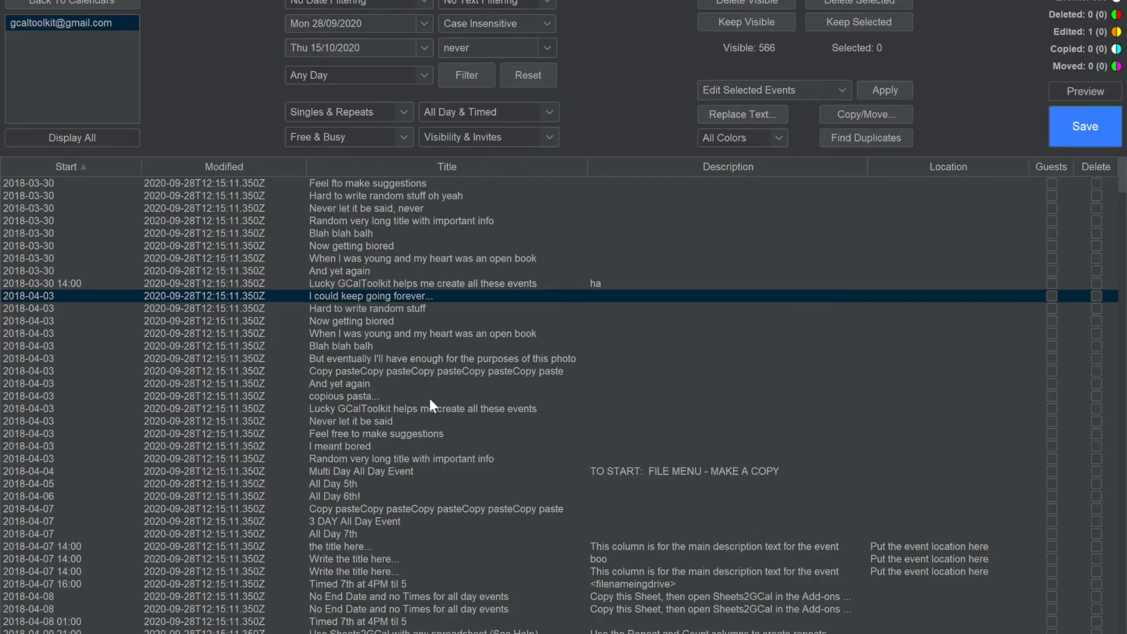
Select the four 2018-04-03 events from "Blah blah balh" through "And yet again" and review the available repeat, privacy, guest, Meet, color and view commands
{"action": "left_click", "coordinate": [386, 343]}
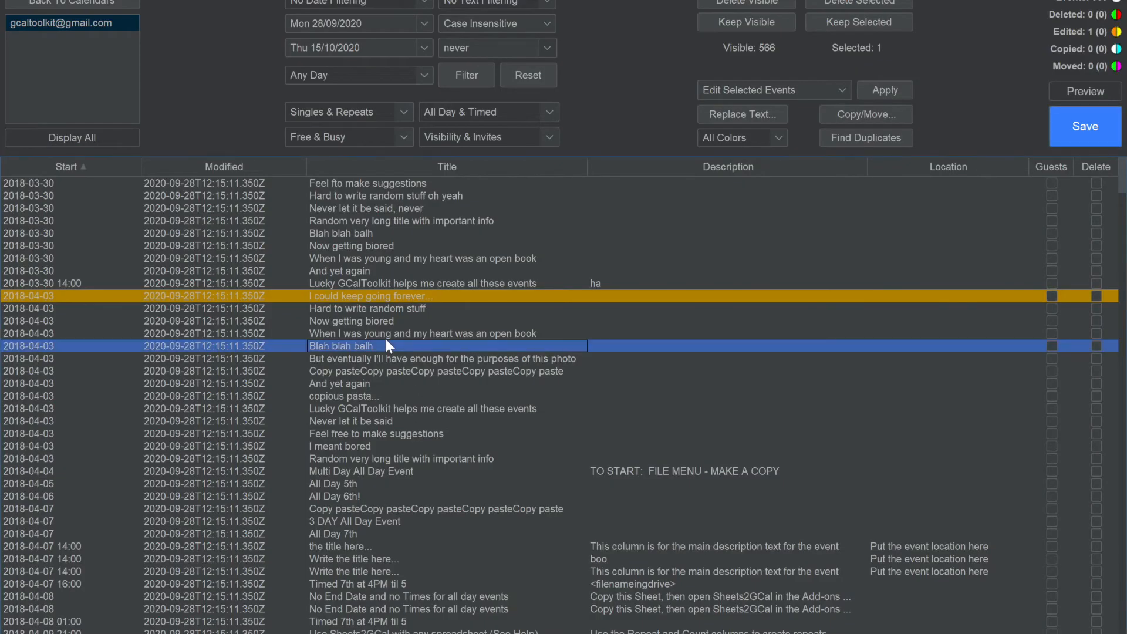
{"action": "left_click", "coordinate": [366, 384], "text": "shift"}
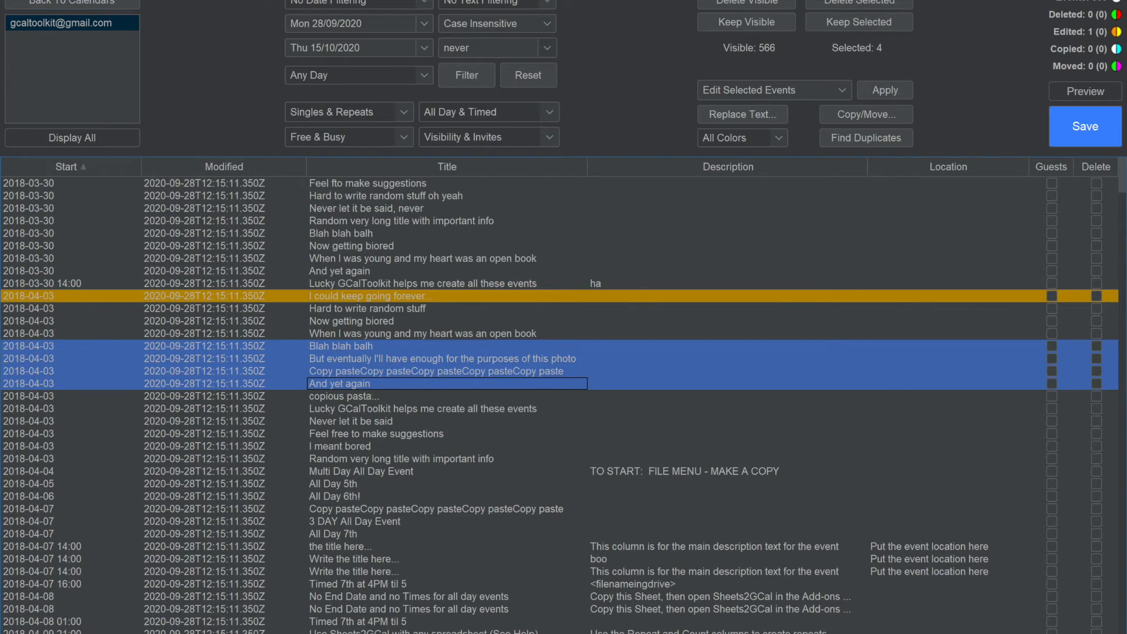
{"action": "left_click", "coordinate": [69, 1]}
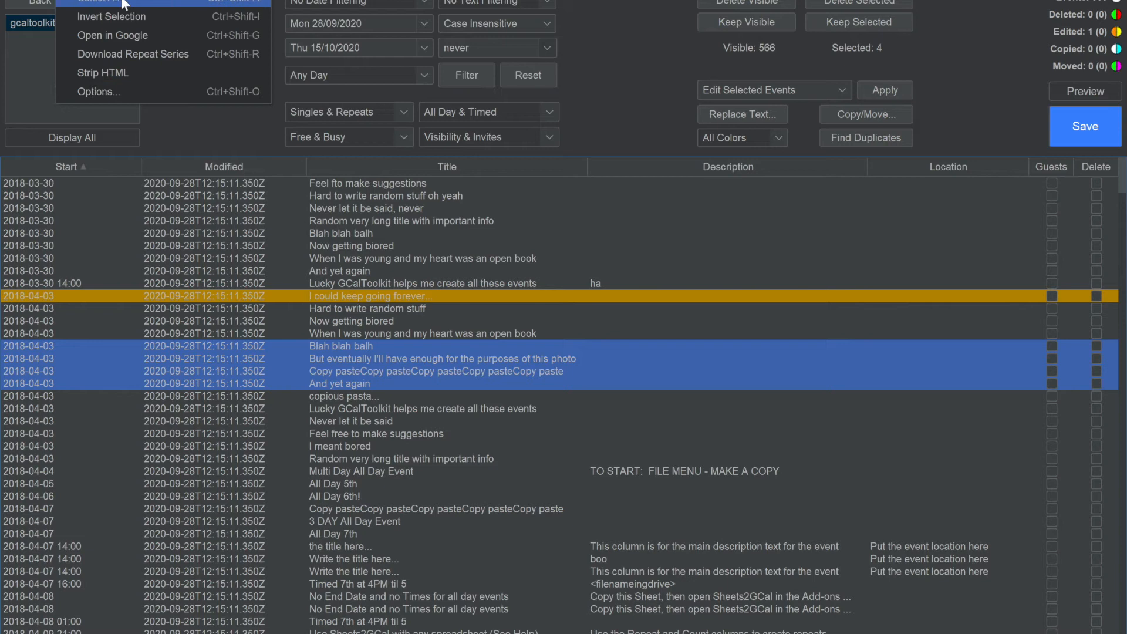
{"action": "mouse_move", "coordinate": [105, 0]}
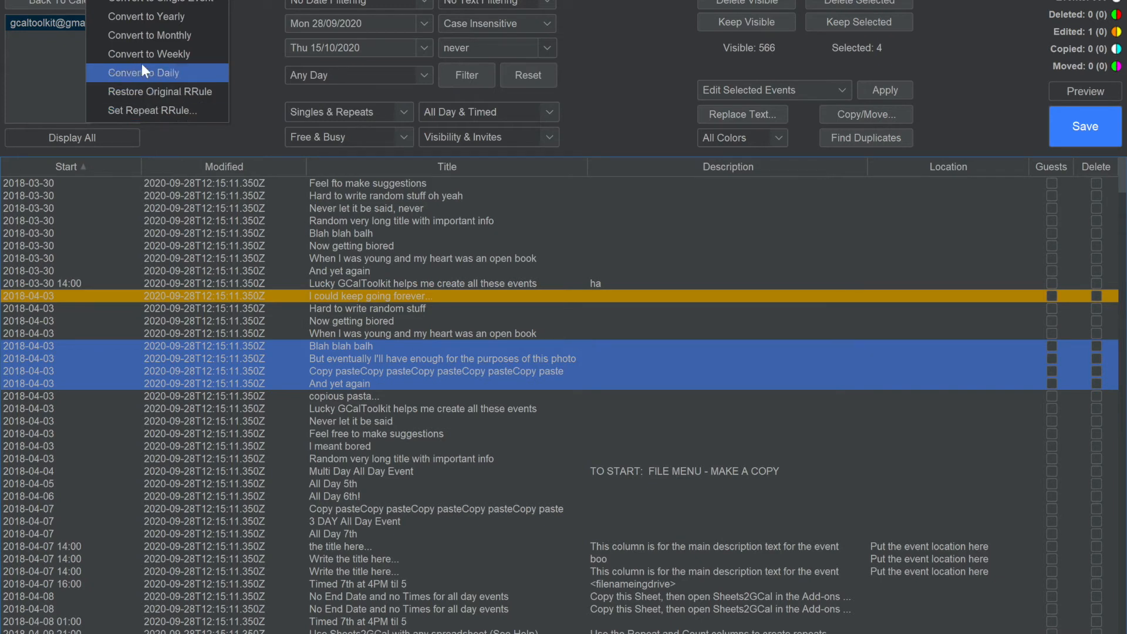
{"action": "mouse_move", "coordinate": [156, 0]}
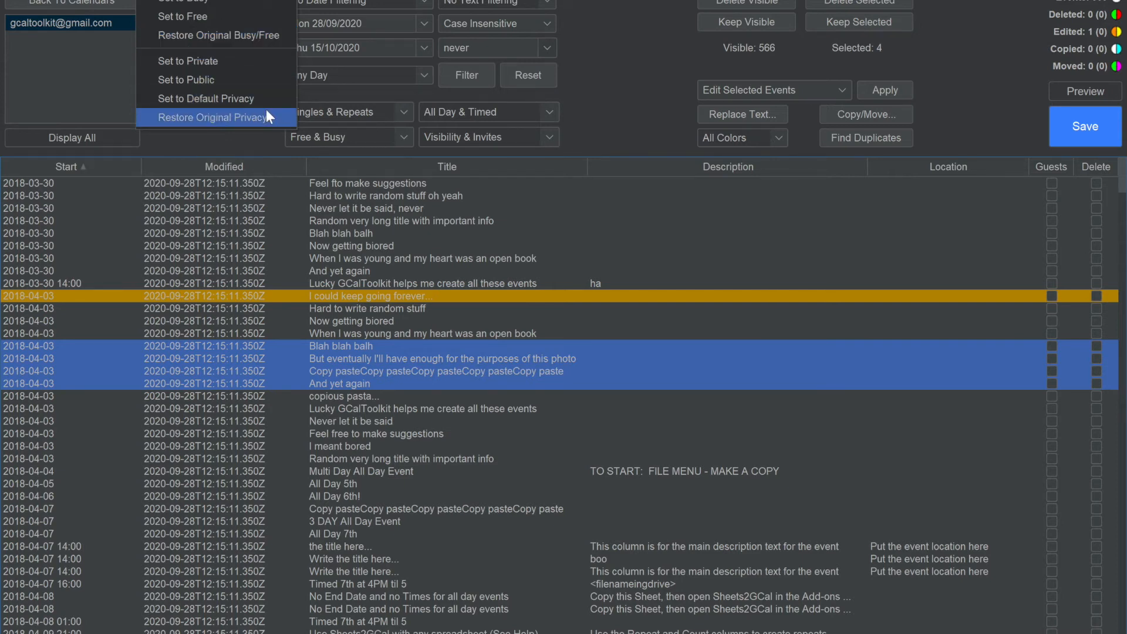
{"action": "mouse_move", "coordinate": [210, 0]}
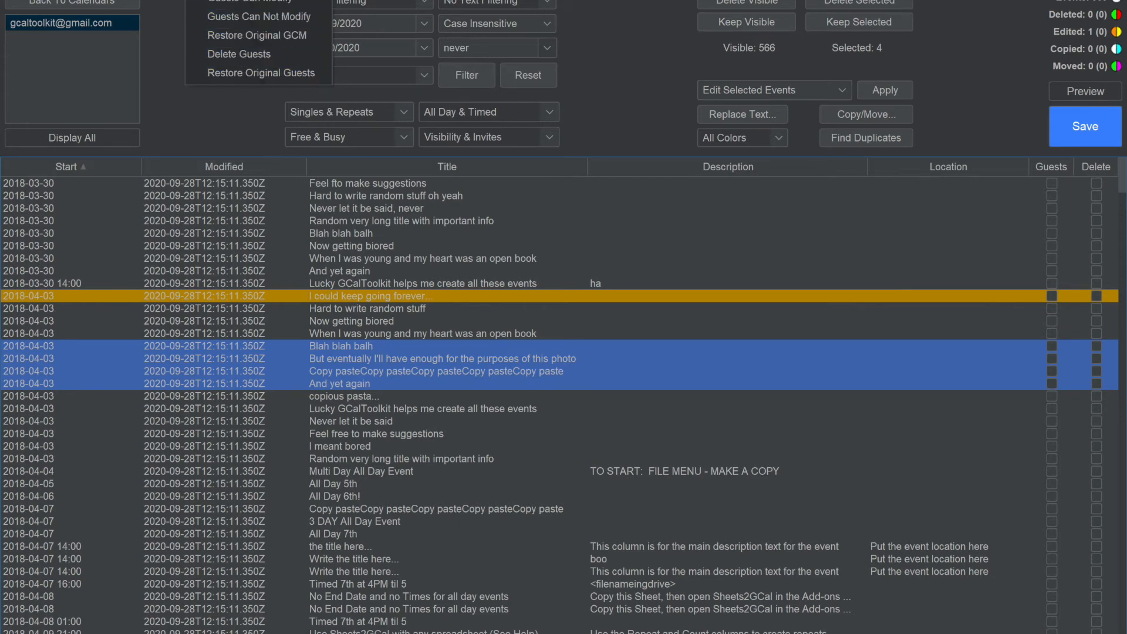
{"action": "mouse_move", "coordinate": [245, 0]}
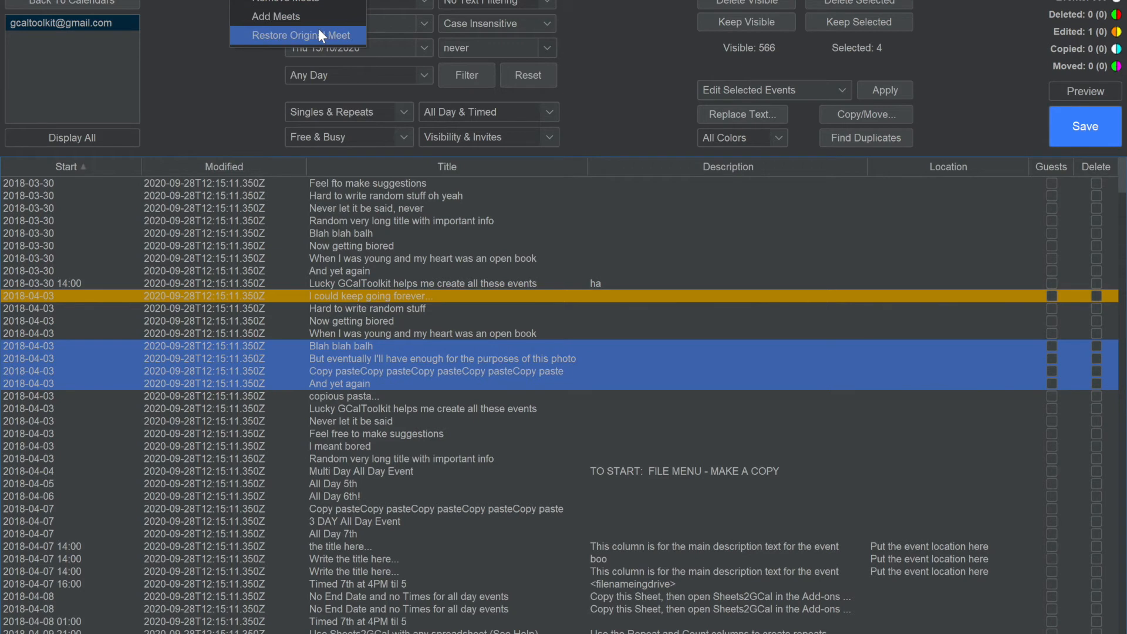
{"action": "mouse_move", "coordinate": [293, 0]}
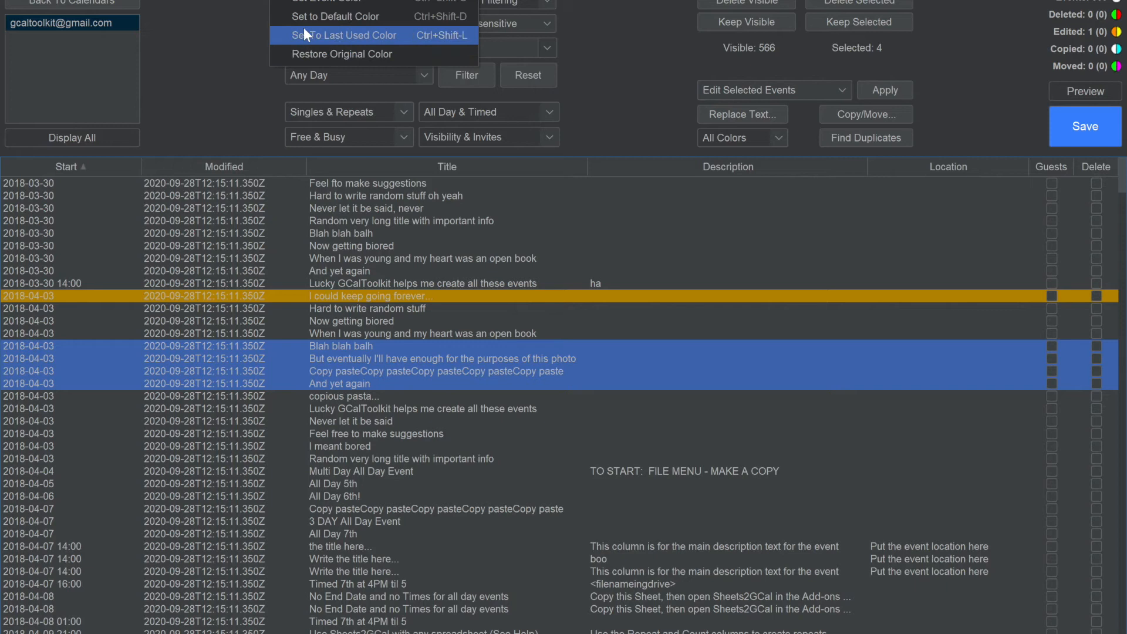
{"action": "mouse_move", "coordinate": [328, 0]}
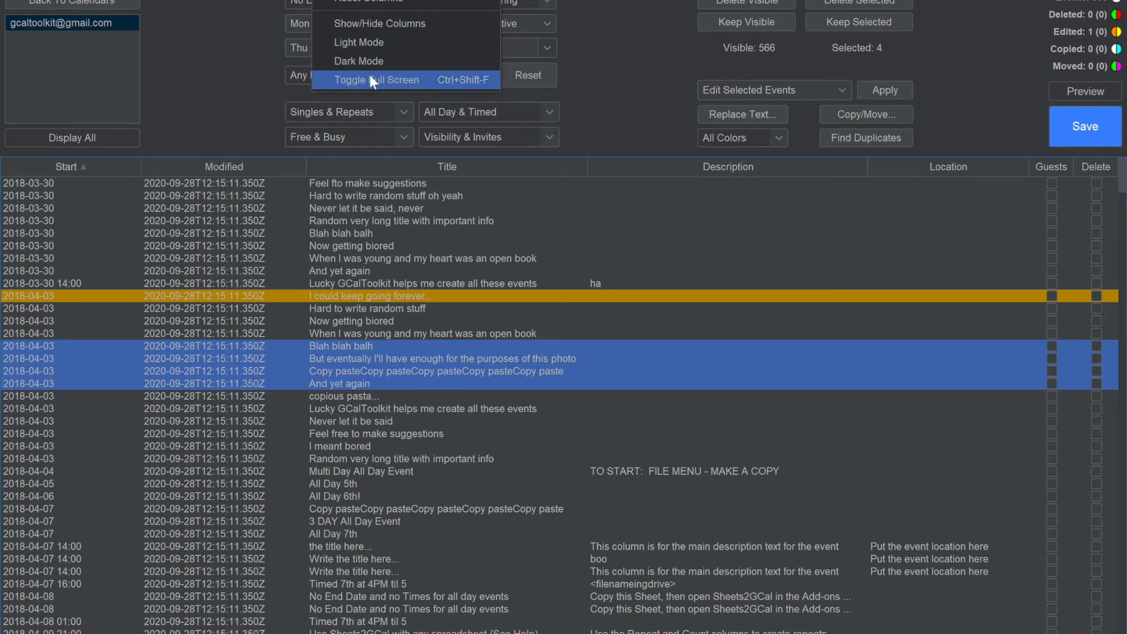
{"action": "mouse_move", "coordinate": [365, 0]}
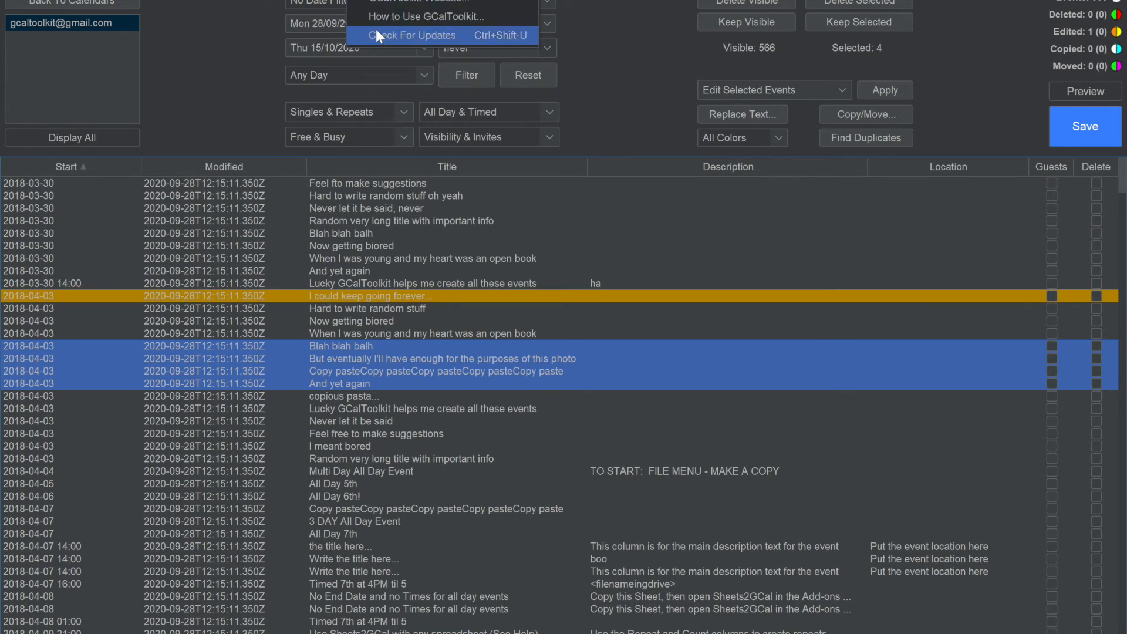
{"action": "left_click", "coordinate": [259, 52]}
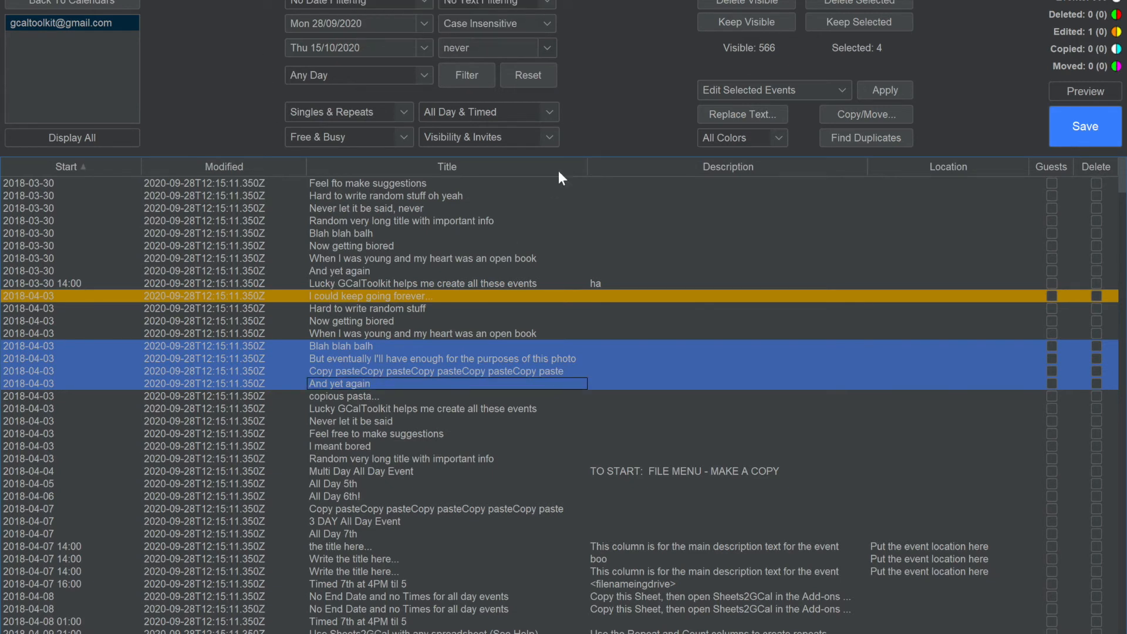
Review the bulk edit actions for attachments, reminders, texts, copies and moves, and reset the choice with Cancel
{"action": "left_click", "coordinate": [752, 88]}
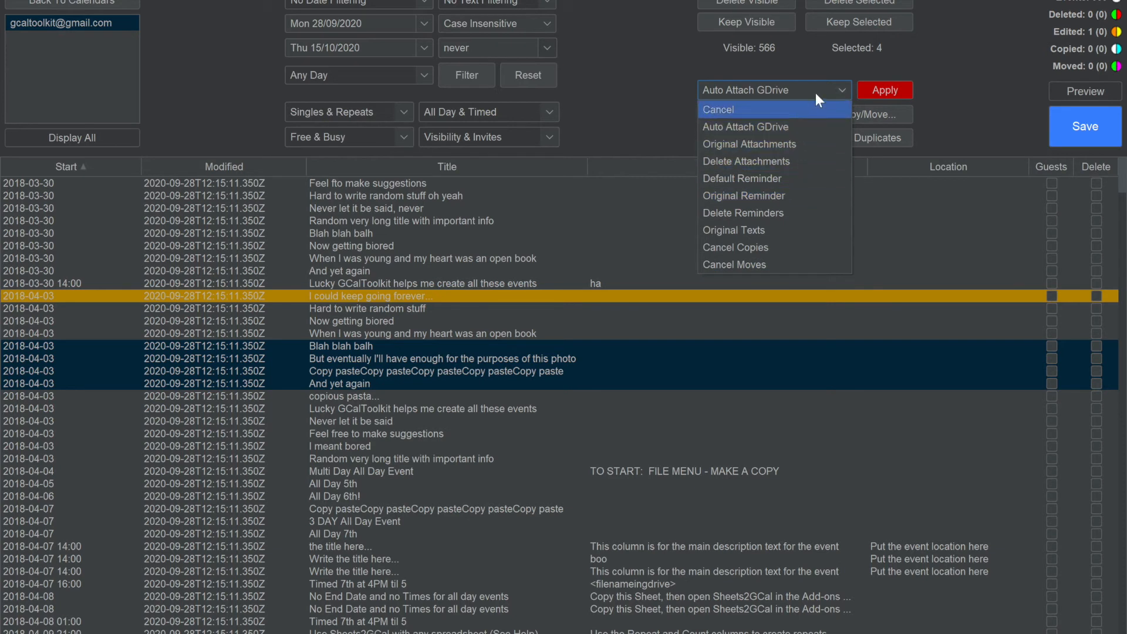
{"action": "left_click", "coordinate": [844, 90]}
{"action": "left_click", "coordinate": [843, 90]}
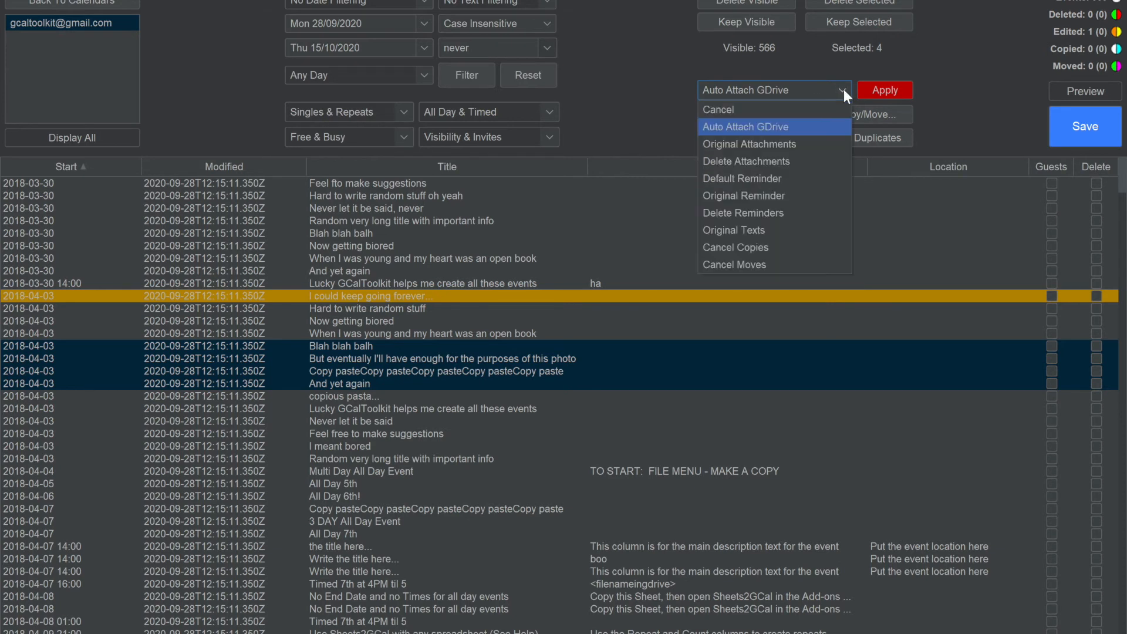
{"action": "left_click", "coordinate": [780, 110]}
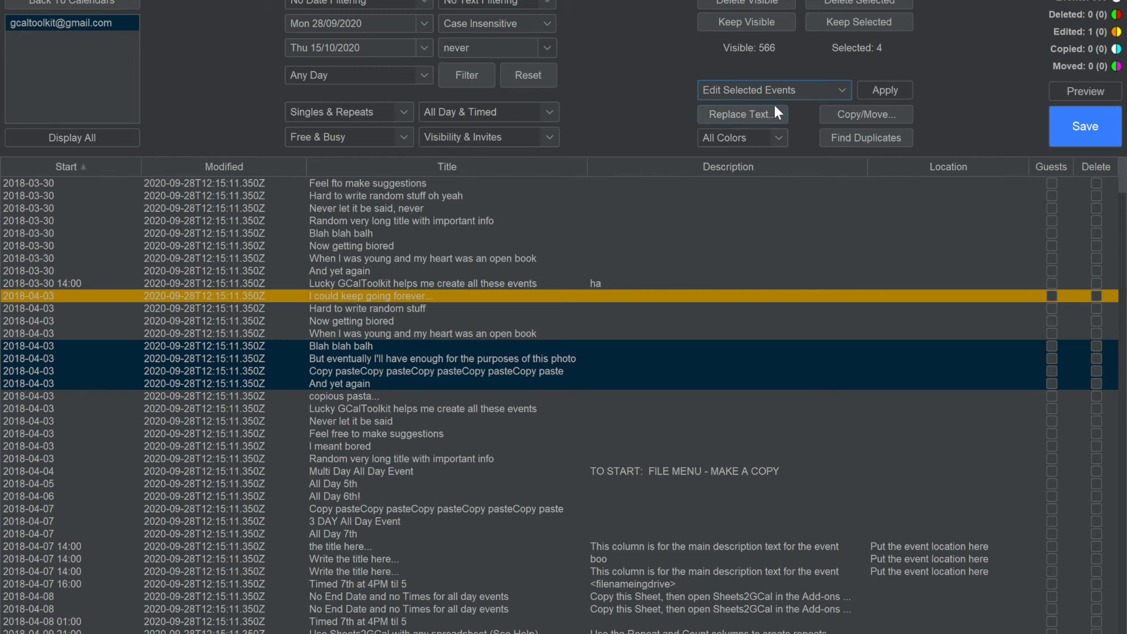
Examine the Replace Text options and the choices for which events it covers, and close the dialog without replacing anything
{"action": "left_click", "coordinate": [765, 110]}
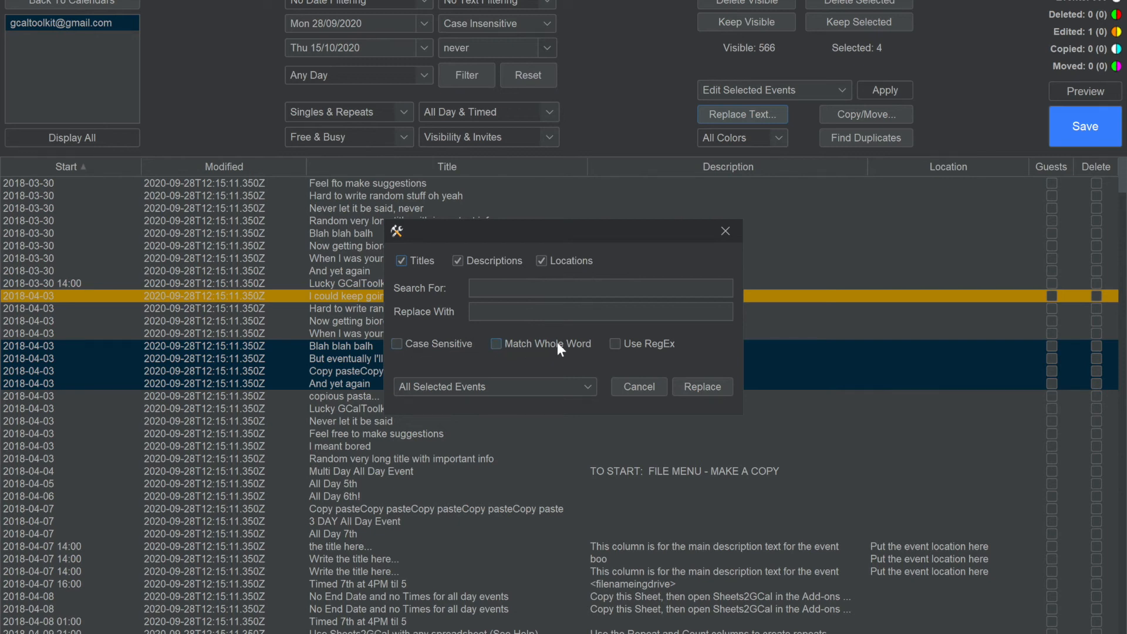
{"action": "left_click", "coordinate": [587, 385]}
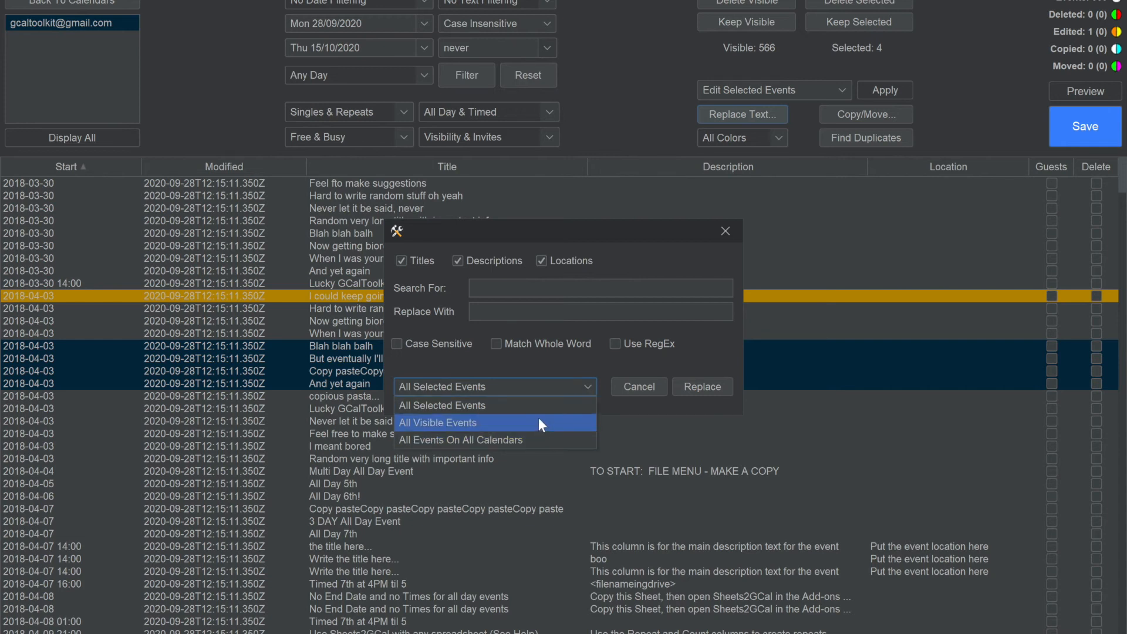
{"action": "left_click", "coordinate": [694, 348]}
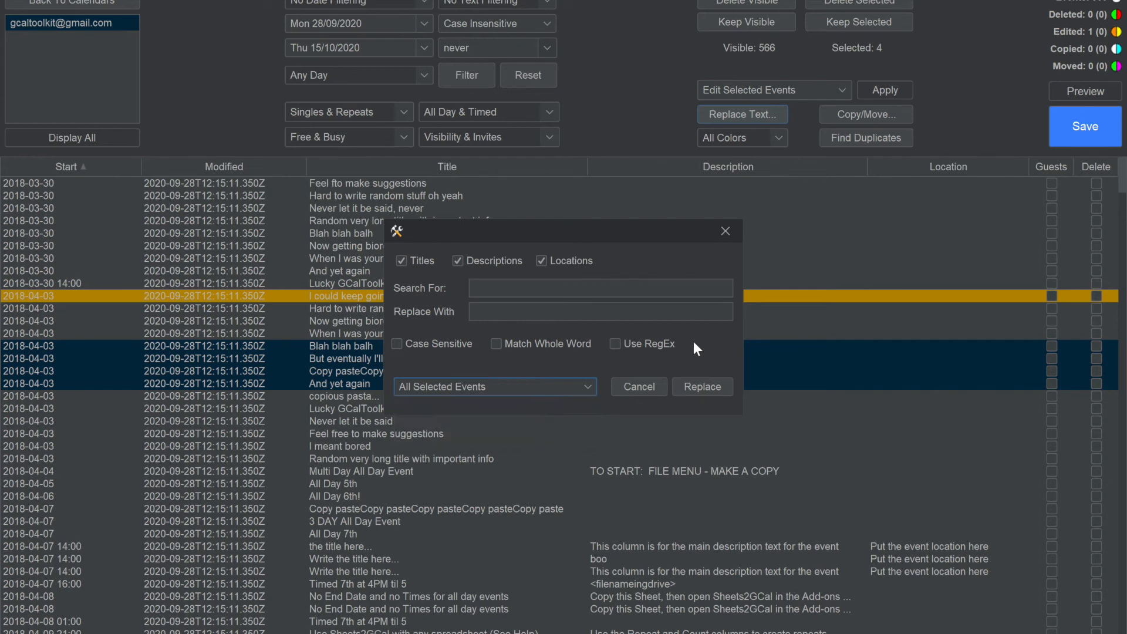
{"action": "left_click", "coordinate": [724, 231]}
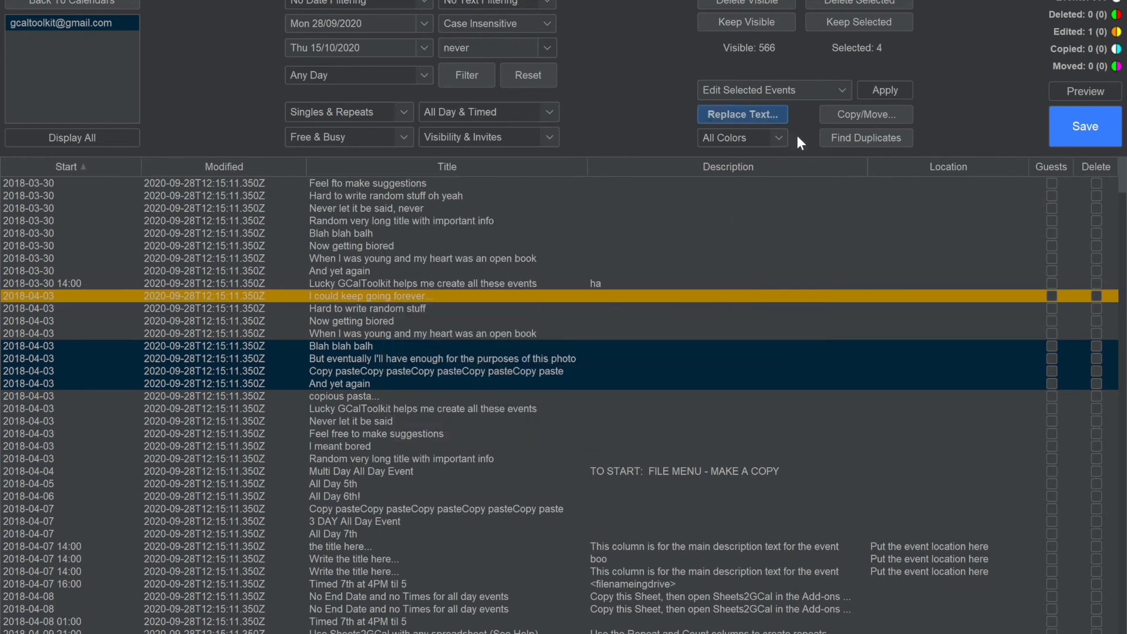
Examine the Copy/Move choices for events, destination calendar and shifting by interval with Shift Events enabled, and cancel the dialog
{"action": "left_click", "coordinate": [841, 113]}
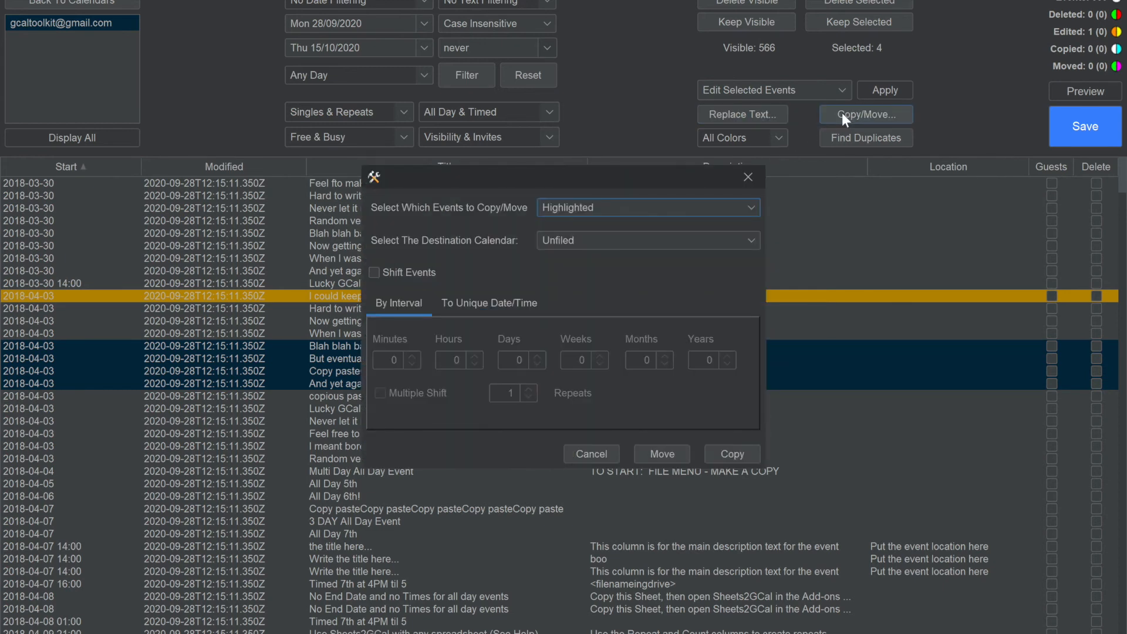
{"action": "left_click", "coordinate": [728, 209]}
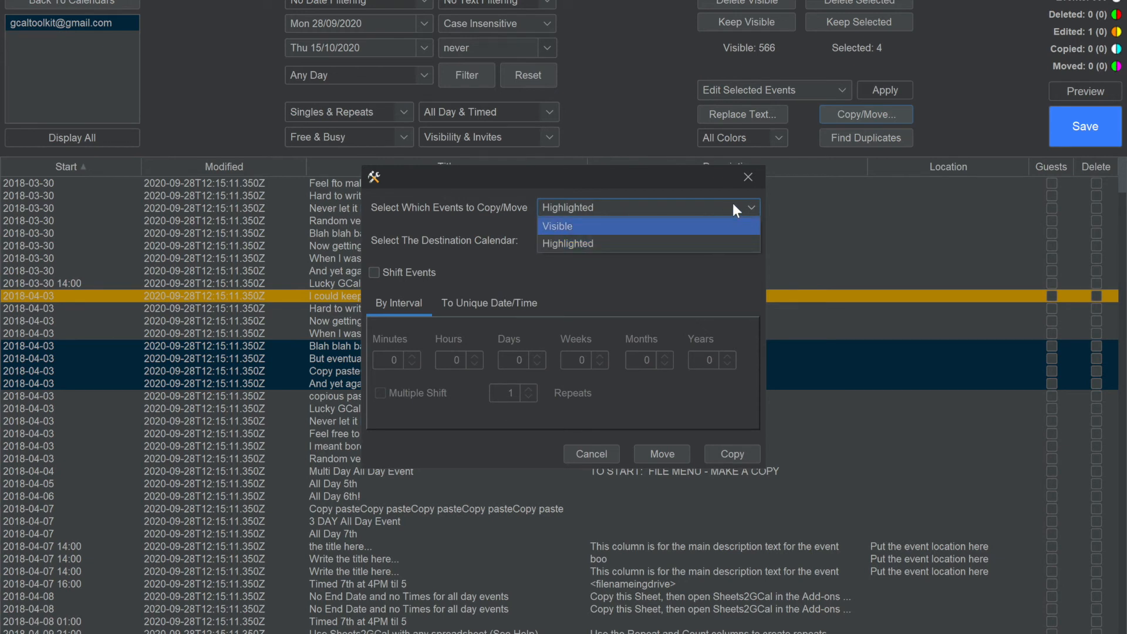
{"action": "left_click", "coordinate": [733, 205]}
{"action": "left_click", "coordinate": [709, 241]}
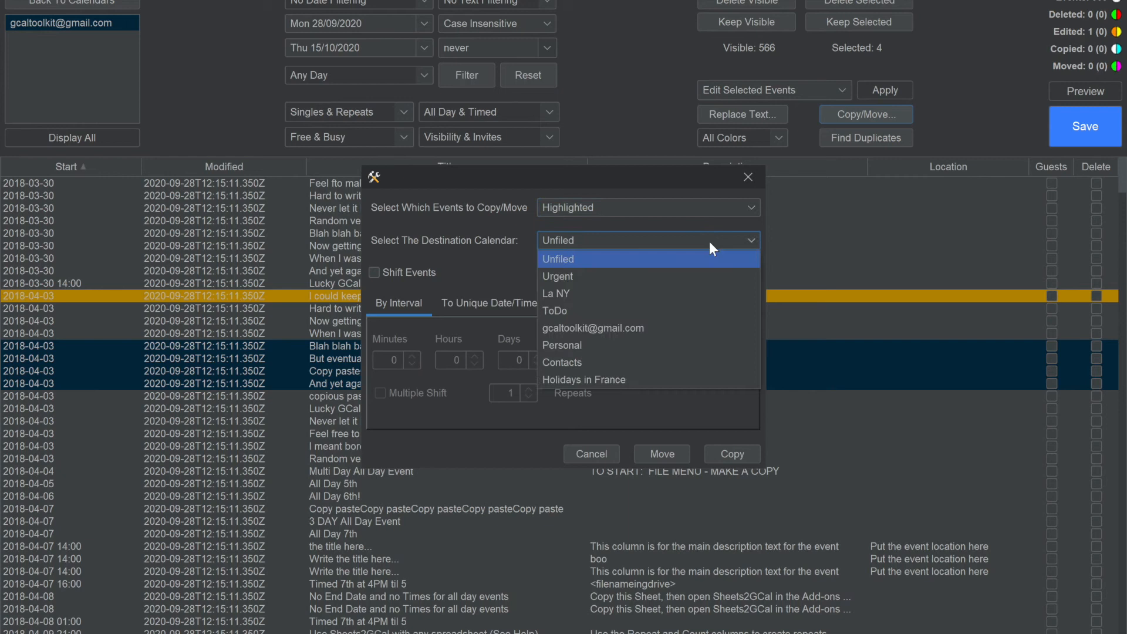
{"action": "left_click", "coordinate": [740, 238]}
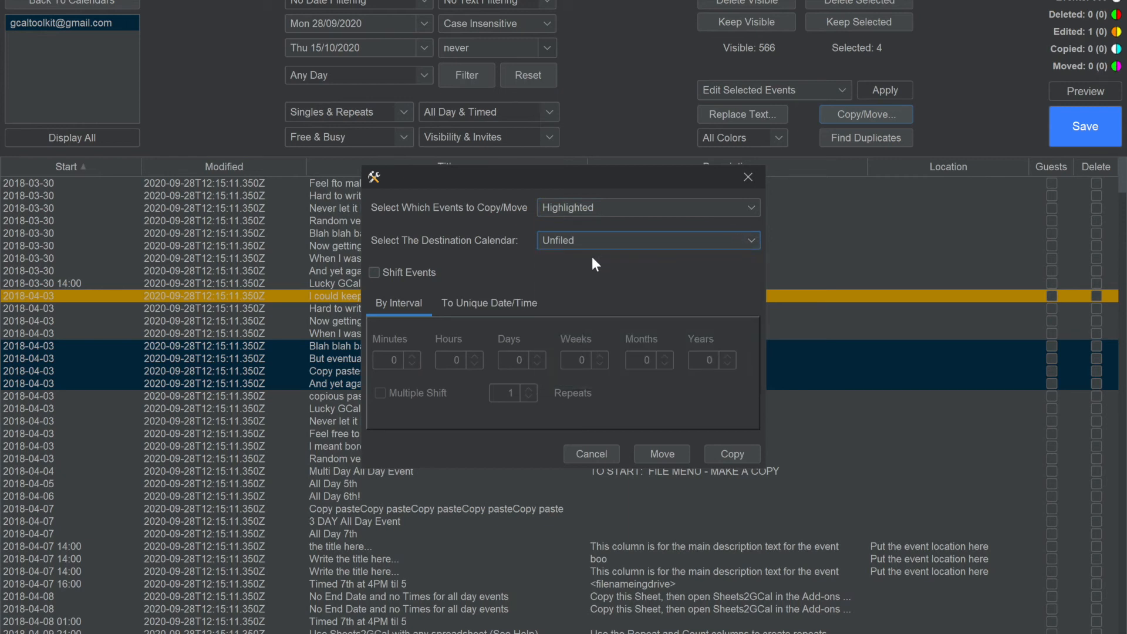
{"action": "left_click", "coordinate": [375, 273]}
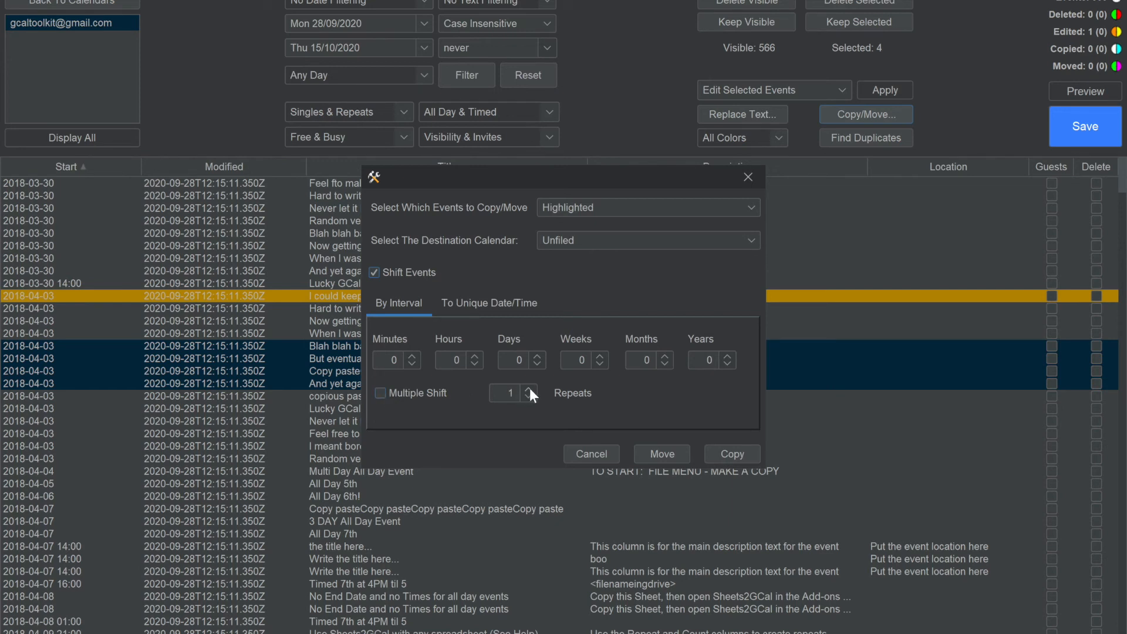
{"action": "left_click", "coordinate": [586, 452]}
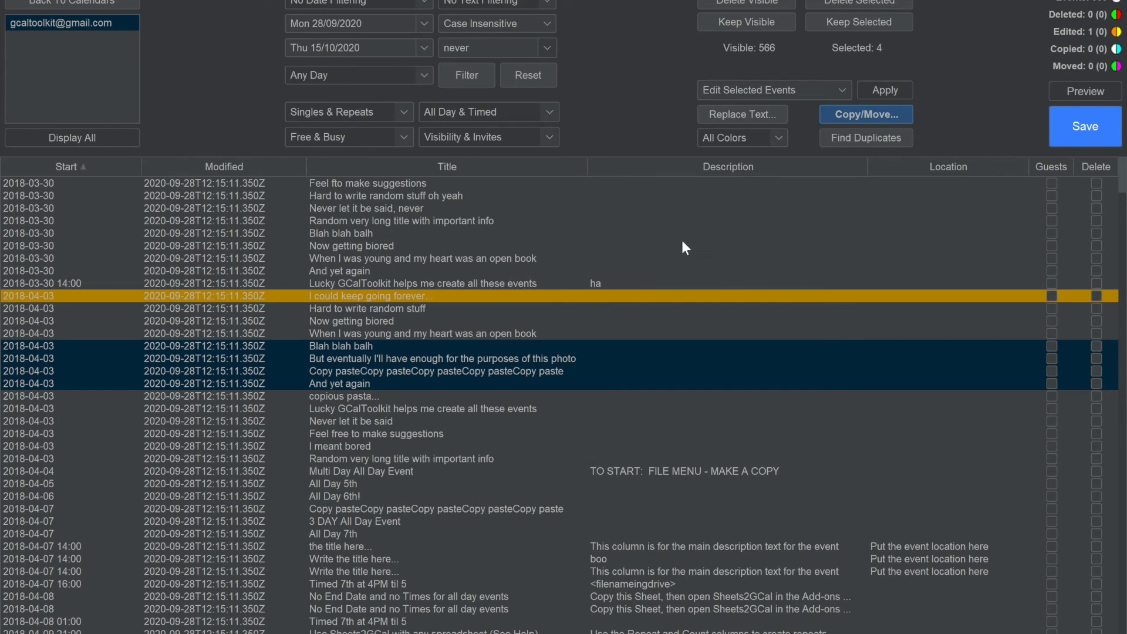
Apply Original Texts to the 2018-04-03 event "I could keep going forever..." to restore its original title
{"action": "left_click", "coordinate": [410, 308]}
{"action": "left_click", "coordinate": [405, 296]}
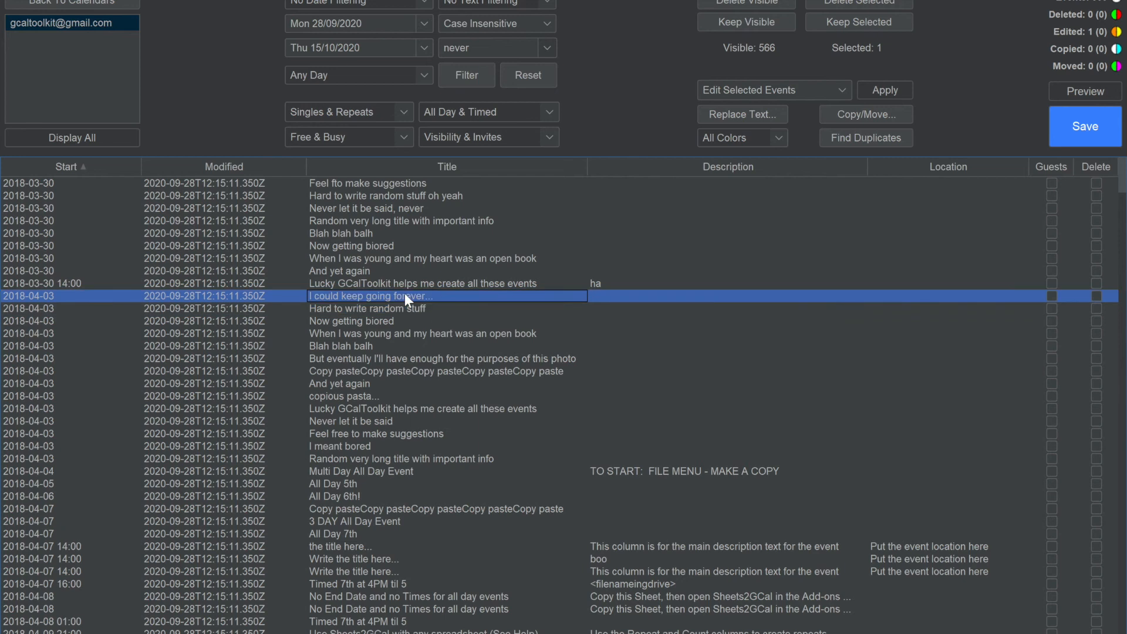
{"action": "left_click", "coordinate": [772, 87]}
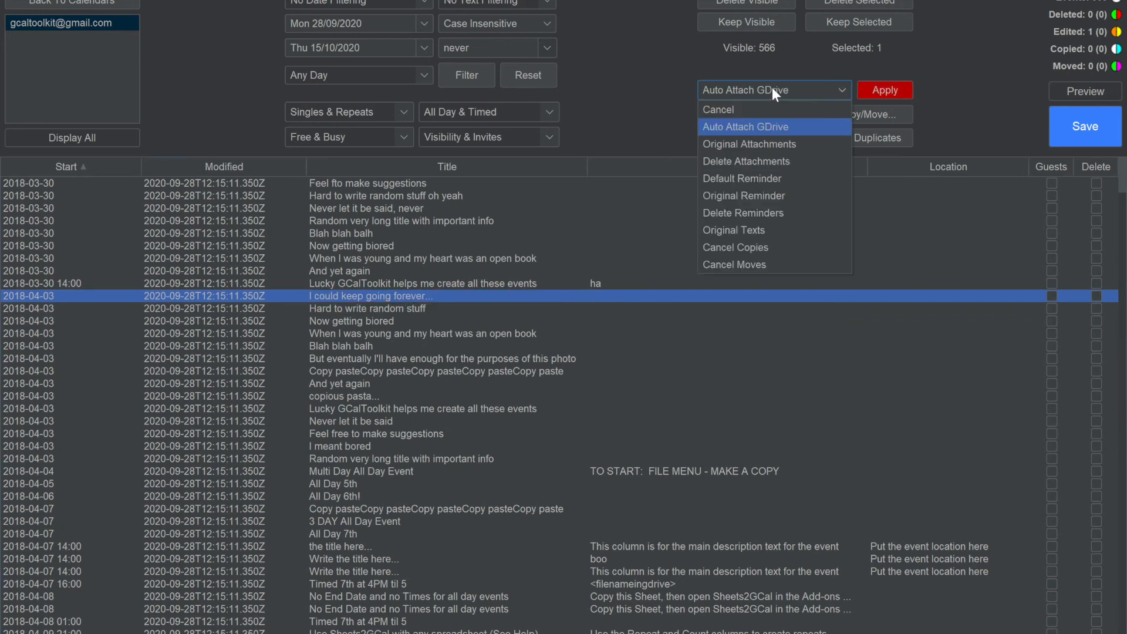
{"action": "left_click", "coordinate": [757, 231]}
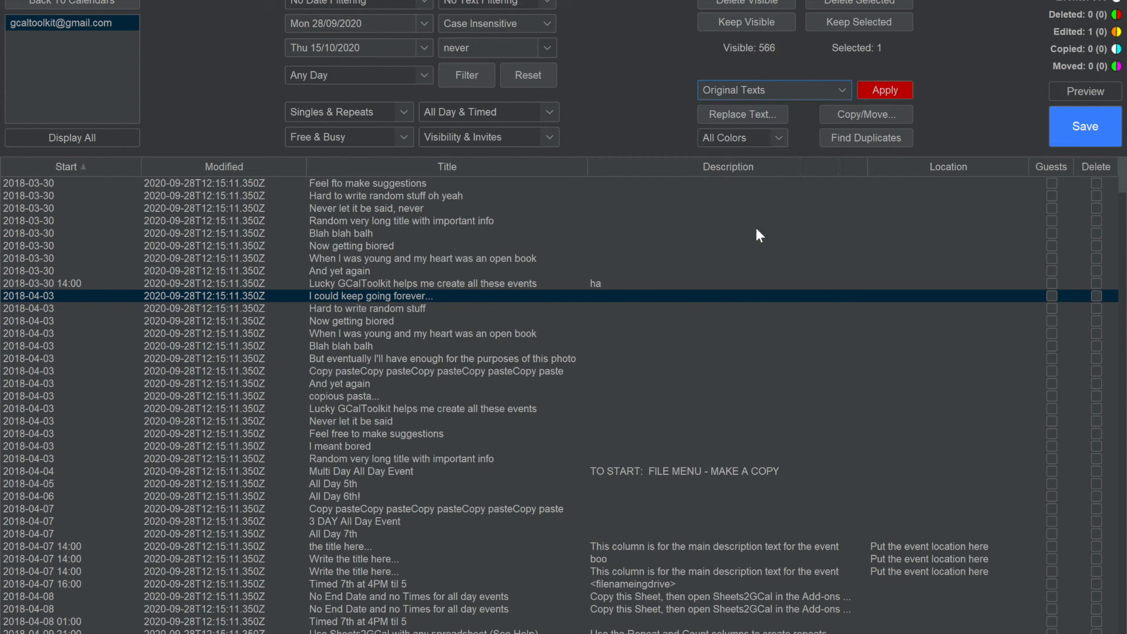
{"action": "left_click", "coordinate": [885, 94]}
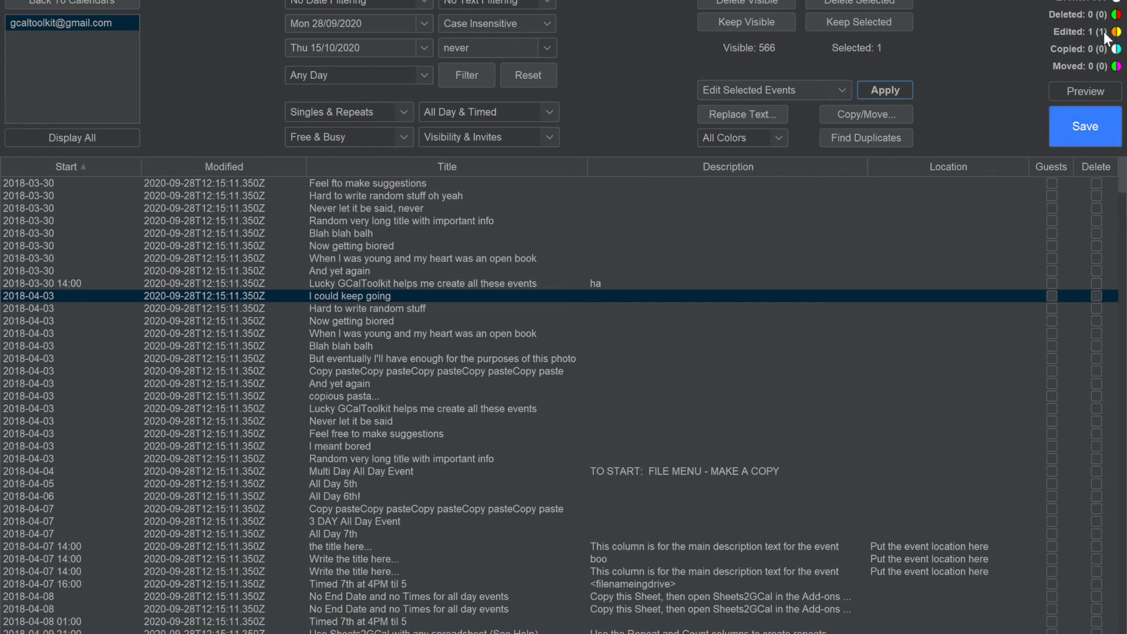
Save the restored title of the 2018-04-03 event "I could keep going" to Google Calendar
{"action": "left_click", "coordinate": [1086, 128]}
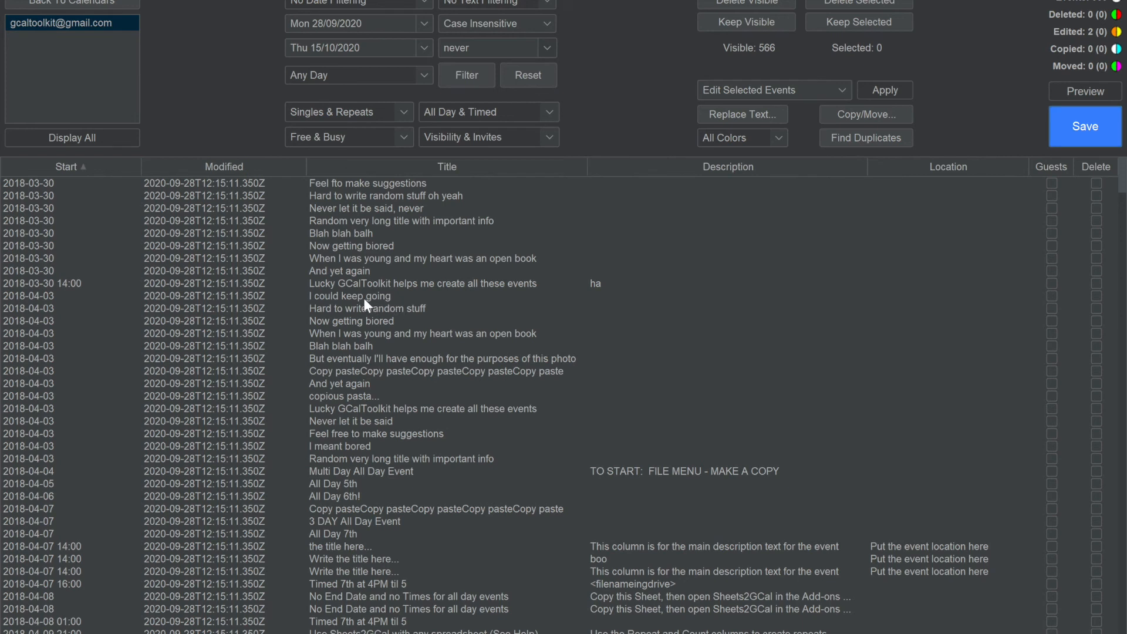
Enable Show Warnings in the general options and save the options
{"action": "left_click", "coordinate": [76, 0]}
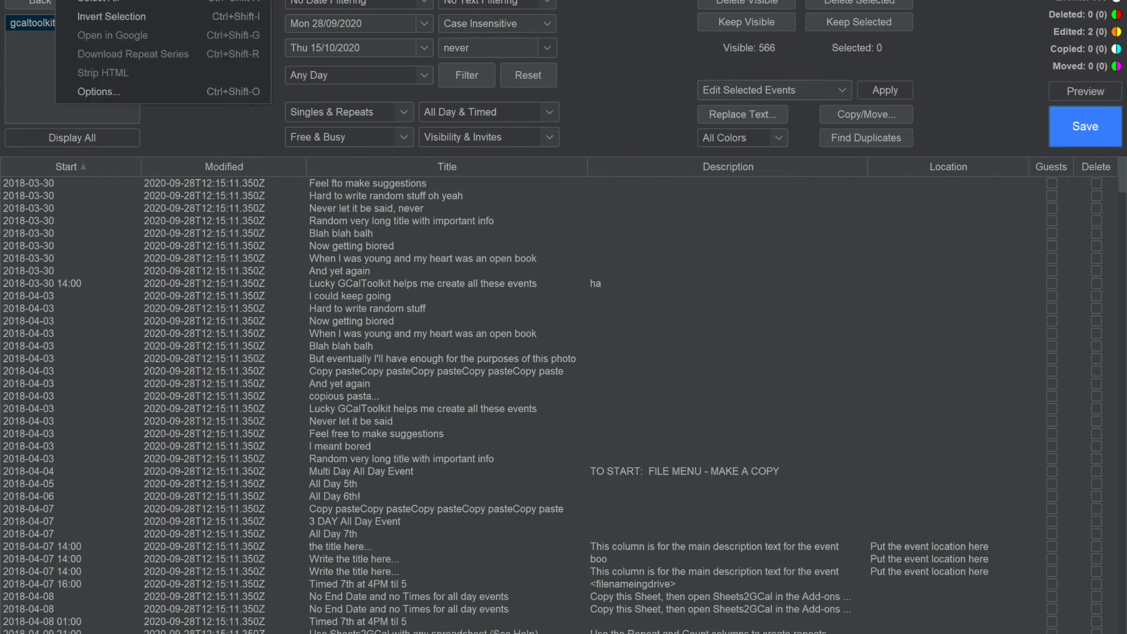
{"action": "left_click", "coordinate": [94, 91]}
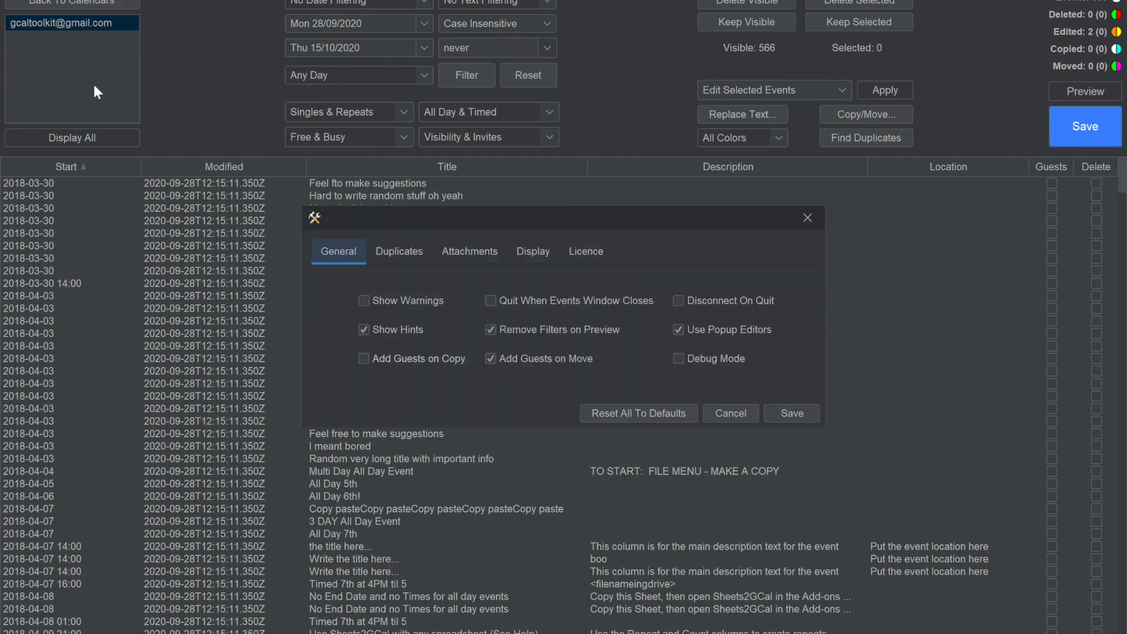
{"action": "left_click", "coordinate": [364, 301]}
{"action": "left_click", "coordinate": [794, 409]}
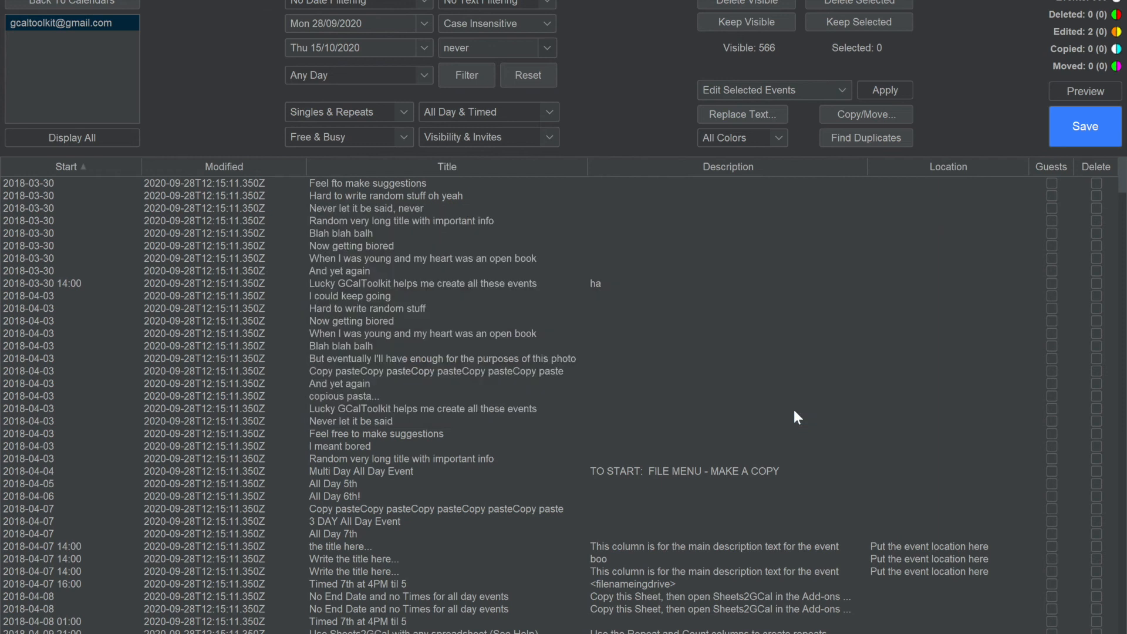
Start a save of the events to view the calendar backup warning, and cancel it without backing up or saving
{"action": "left_click", "coordinate": [1084, 125]}
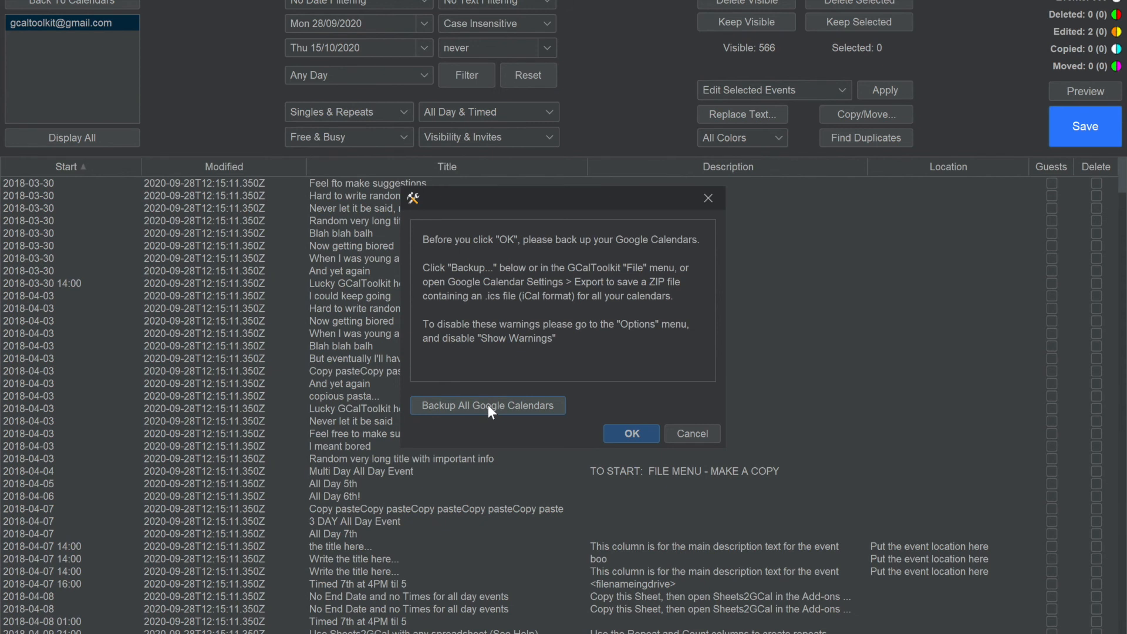
{"action": "left_click", "coordinate": [685, 433]}
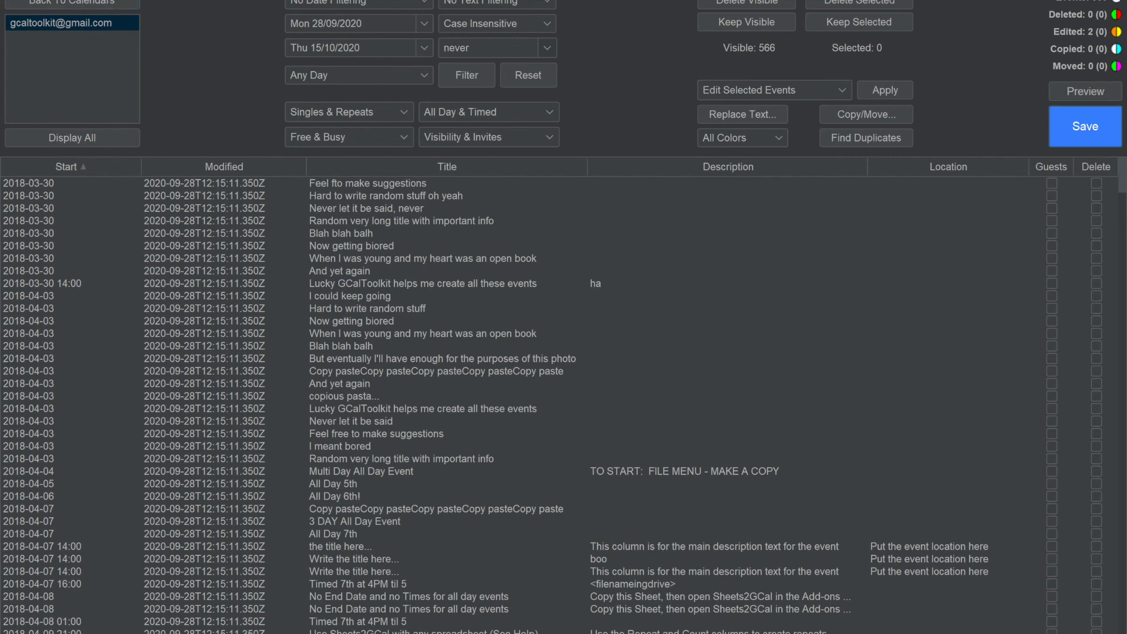
Examine the General, Duplicates, Attachments, Display and Licence options, including the Preferred Calendar choices, and cancel without saving changes
{"action": "left_click", "coordinate": [90, 86]}
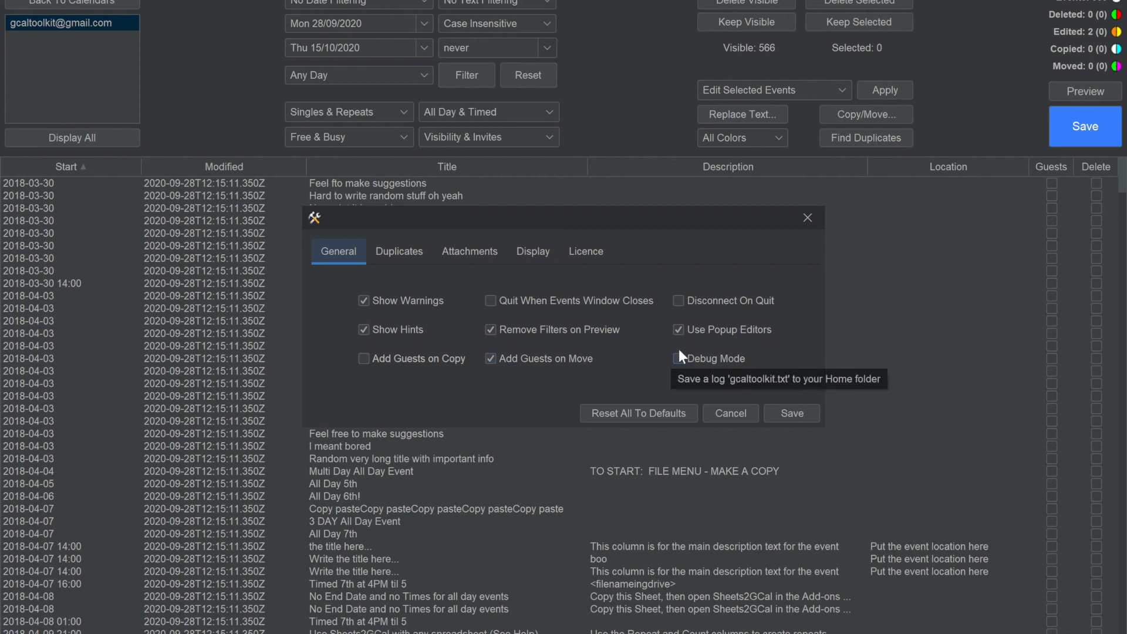
{"action": "left_click", "coordinate": [412, 252]}
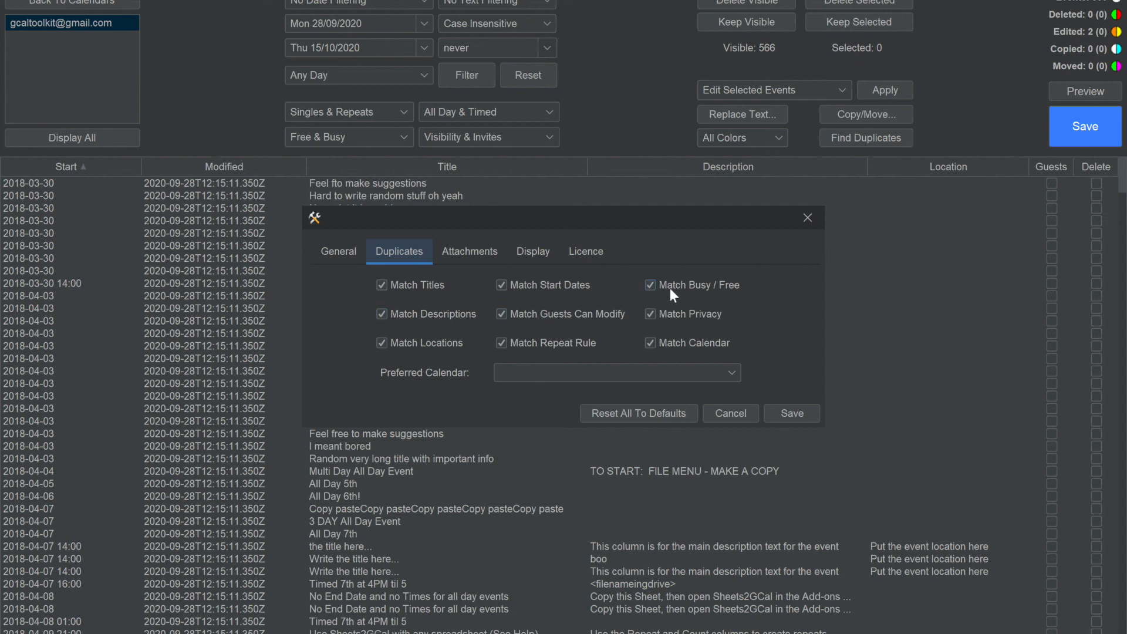
{"action": "left_click", "coordinate": [722, 374]}
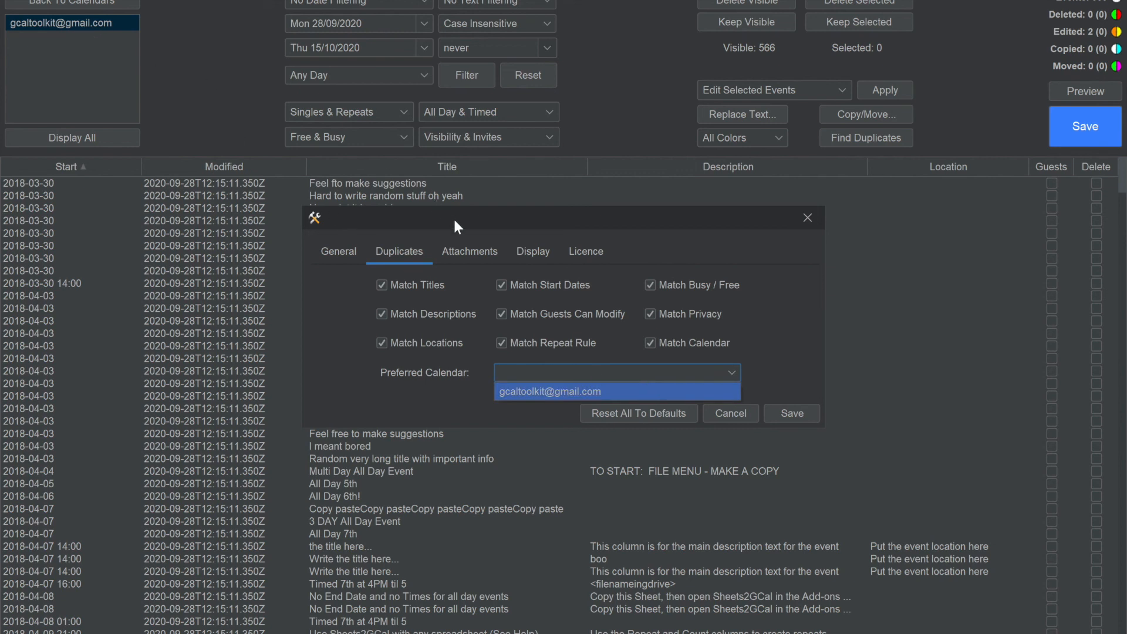
{"action": "left_click", "coordinate": [466, 238]}
{"action": "left_click", "coordinate": [467, 245]}
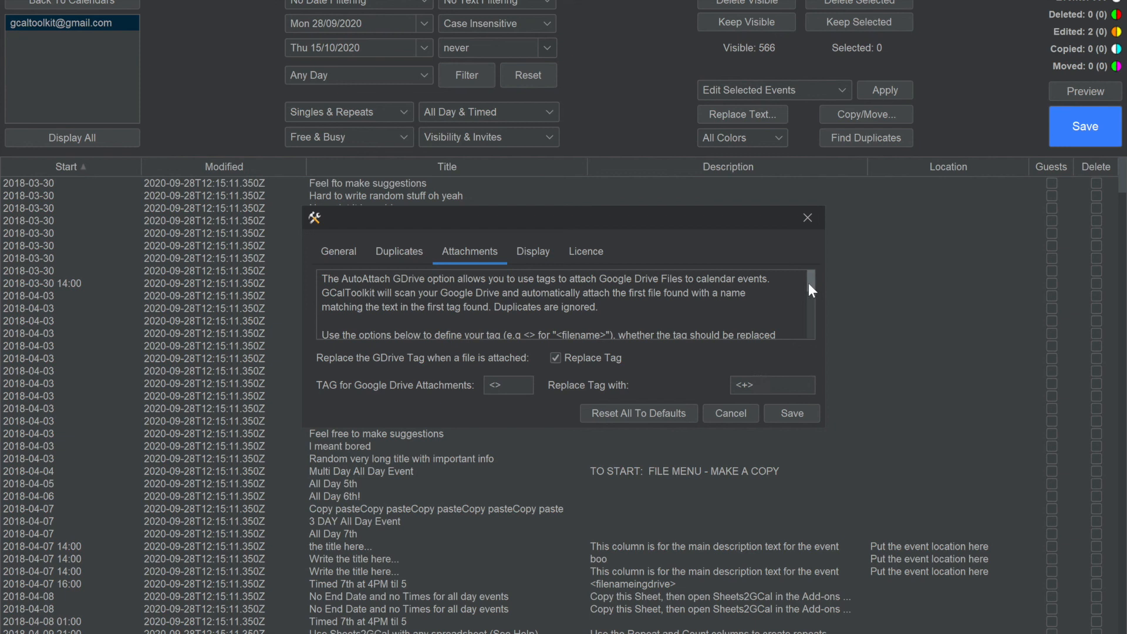
{"action": "mouse_move", "coordinate": [809, 279]}
{"action": "left_mouse_down"}
{"action": "mouse_move", "coordinate": [804, 327]}
{"action": "mouse_move", "coordinate": [808, 278]}
{"action": "left_mouse_up"}
{"action": "left_click", "coordinate": [534, 251]}
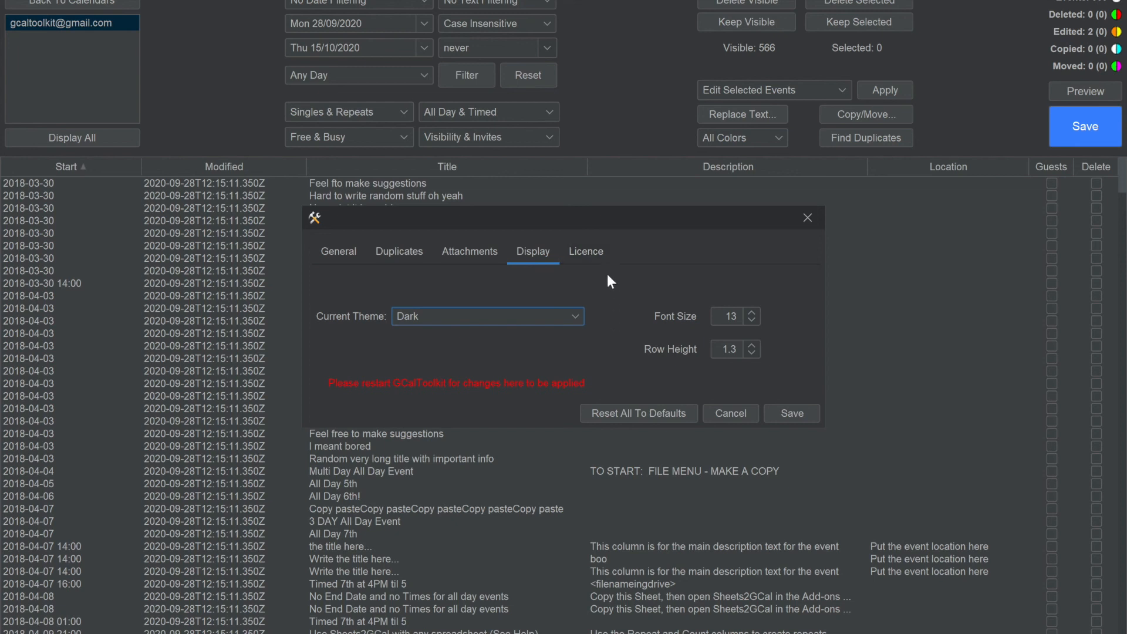
{"action": "left_click", "coordinate": [592, 252]}
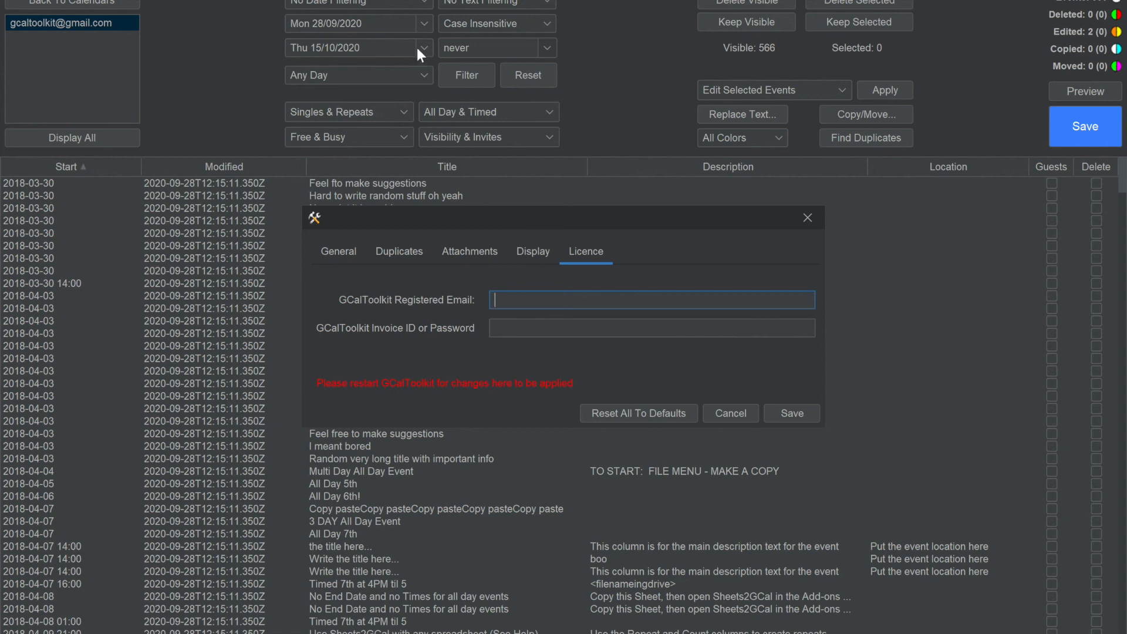
{"action": "left_click", "coordinate": [724, 411]}
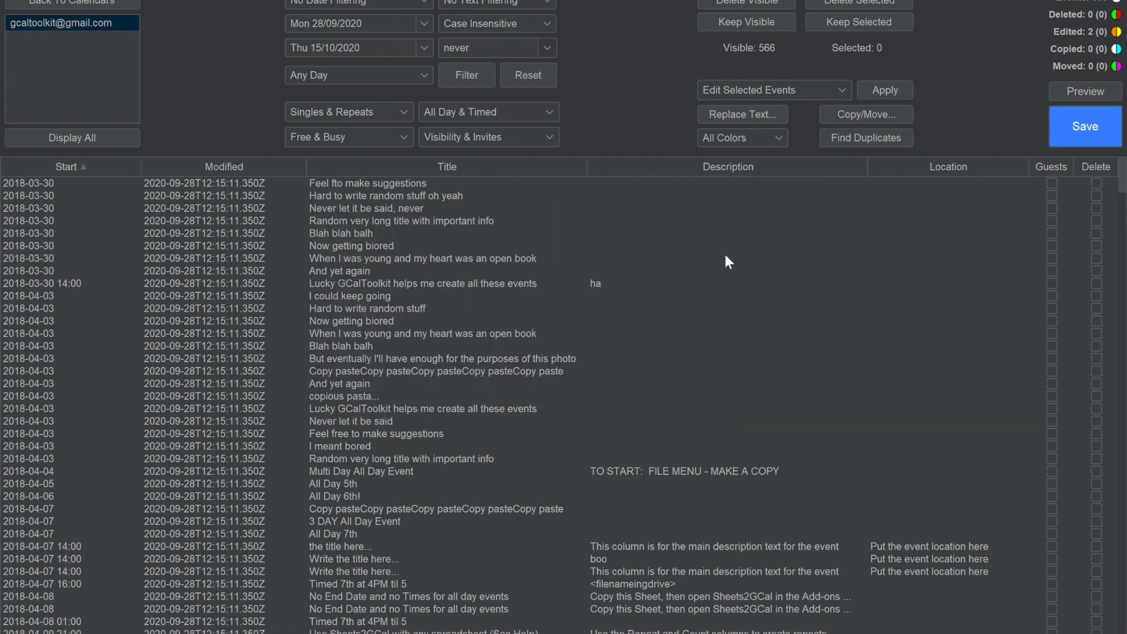